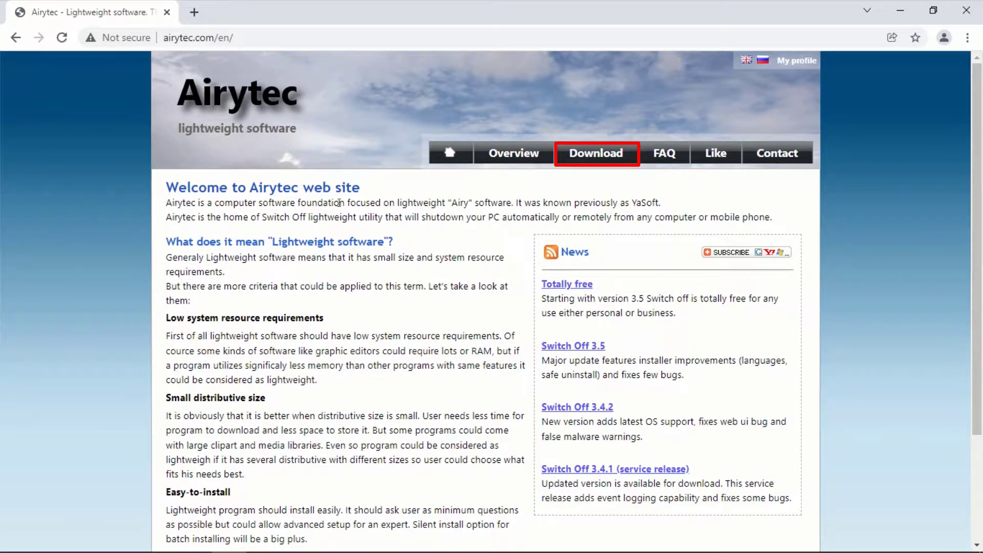
- Download the Switch Off 3.5.1 full installer swoff351.exe and run it, approving the security and UAC prompts
click(599, 154)
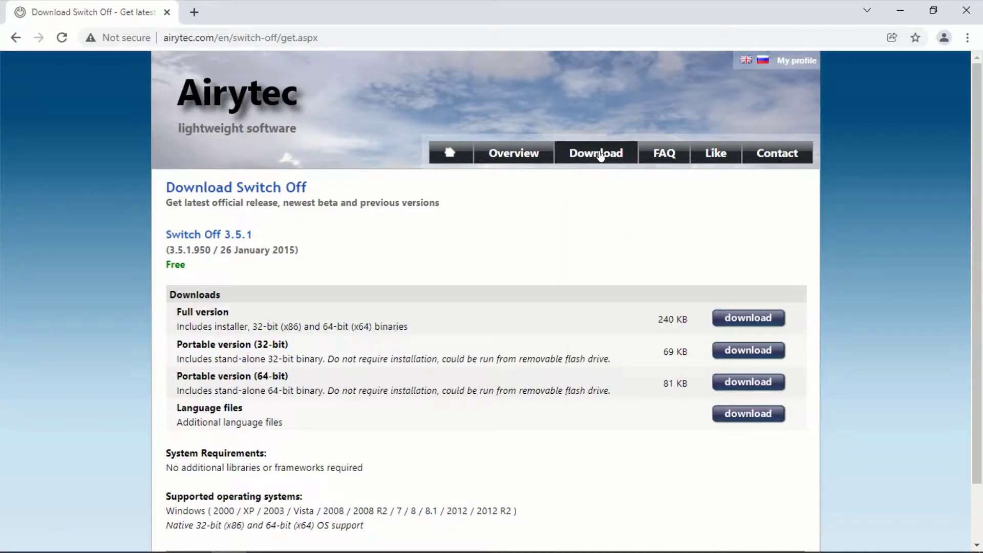
click(743, 319)
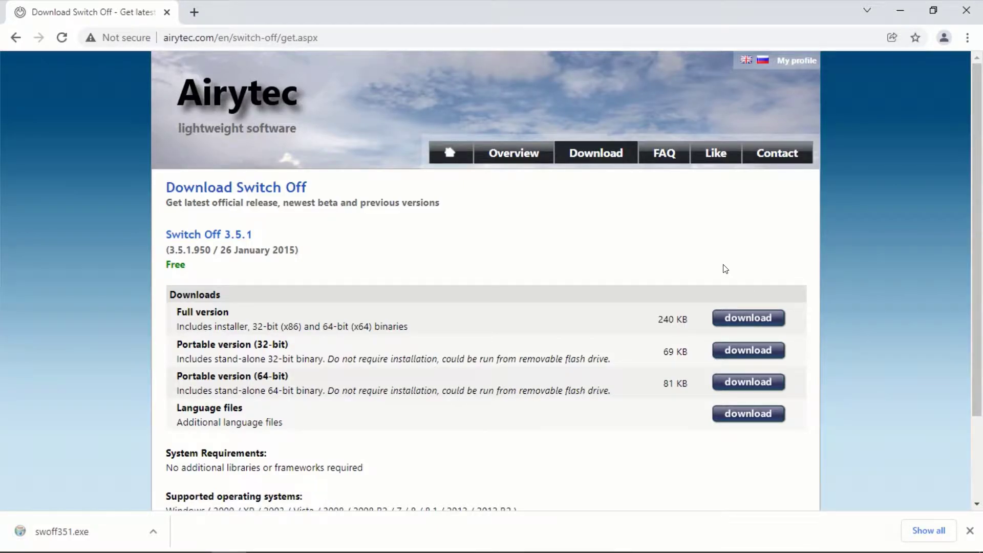
click(76, 535)
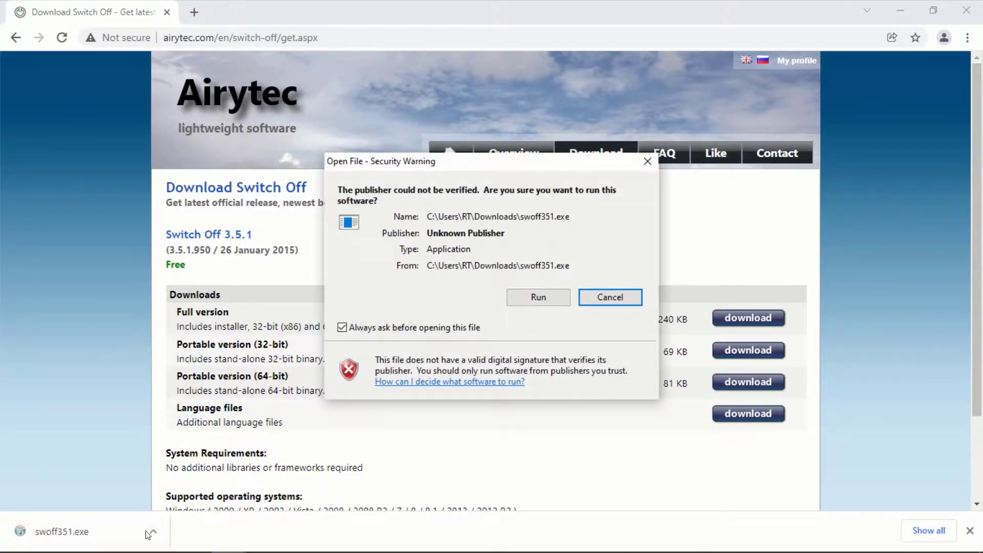
click(533, 297)
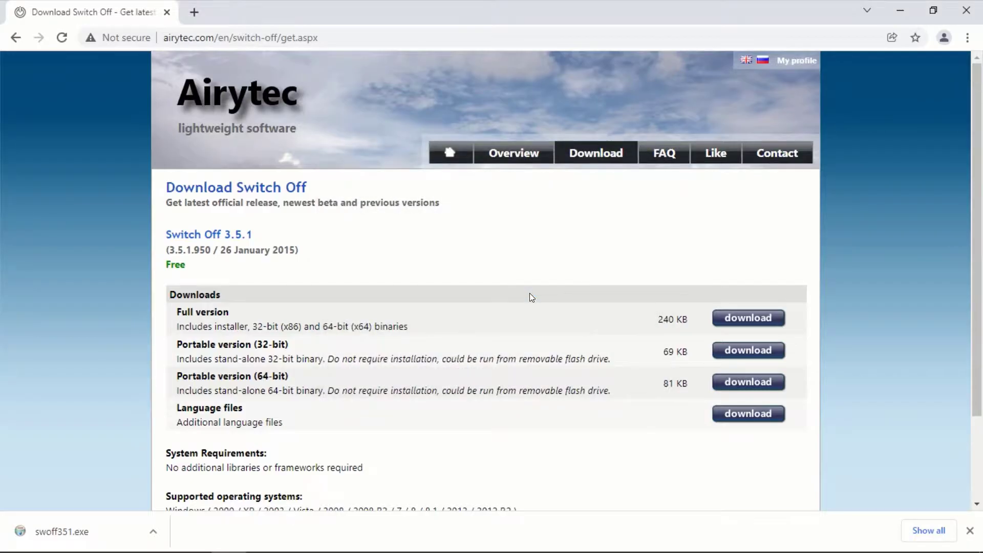
click(420, 370)
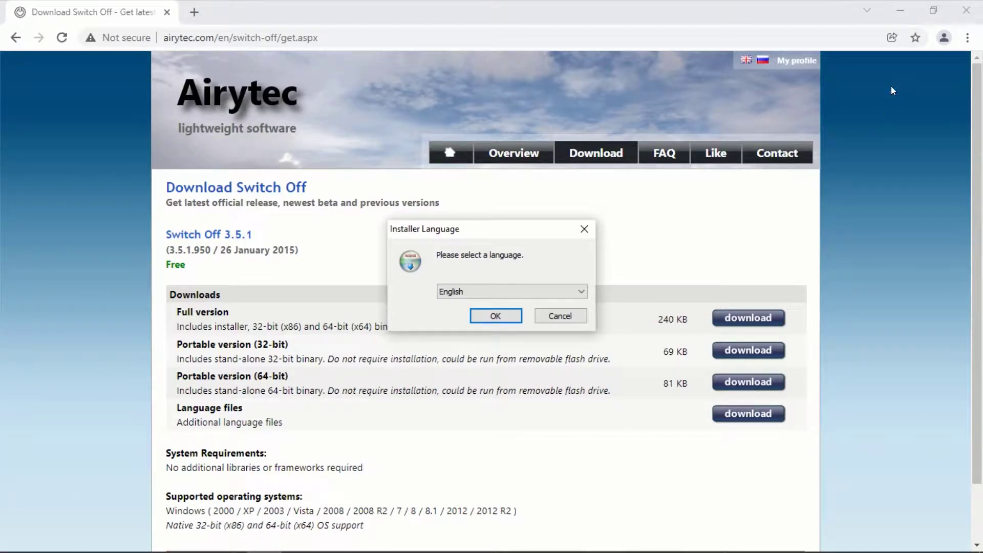
- Keep English as the installer language and confirm it
click(976, 9)
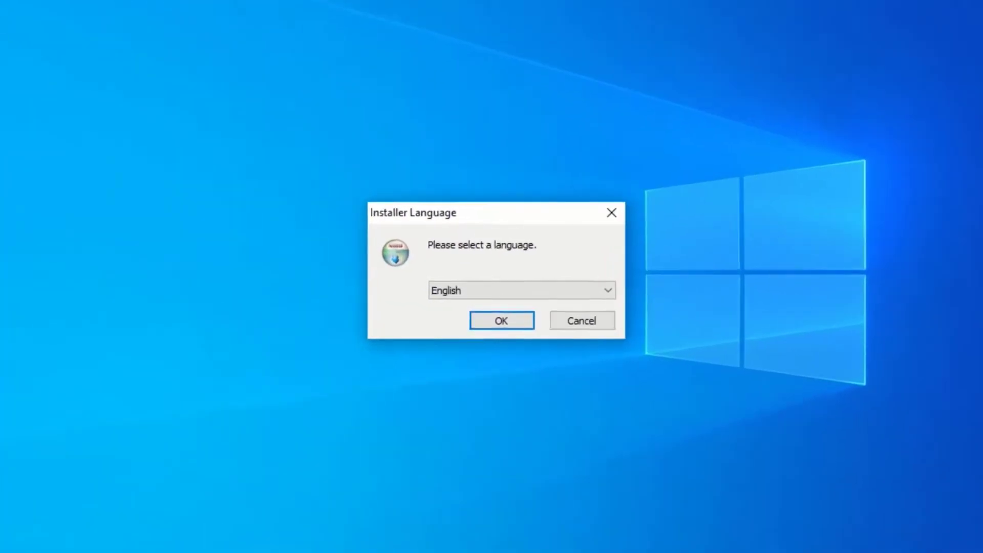
click(562, 284)
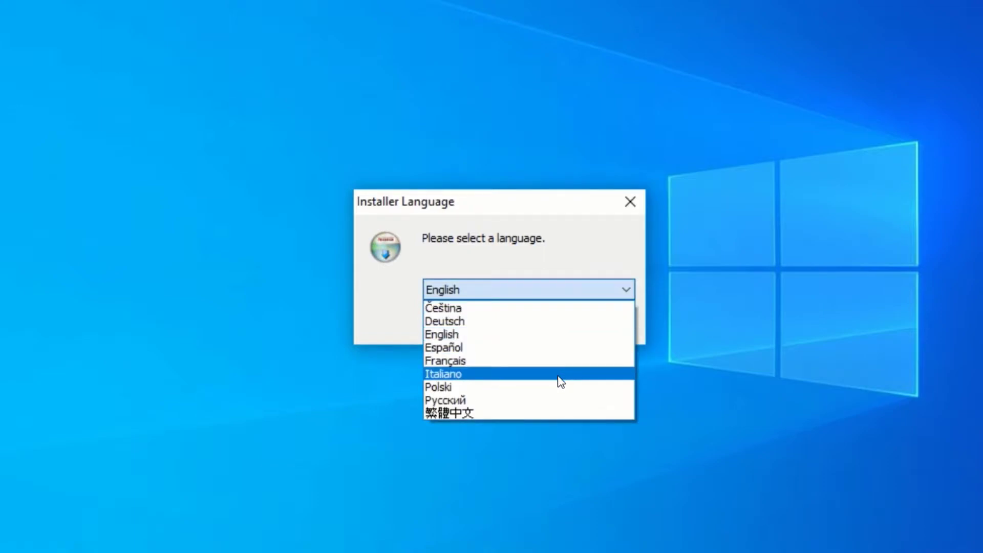
click(566, 329)
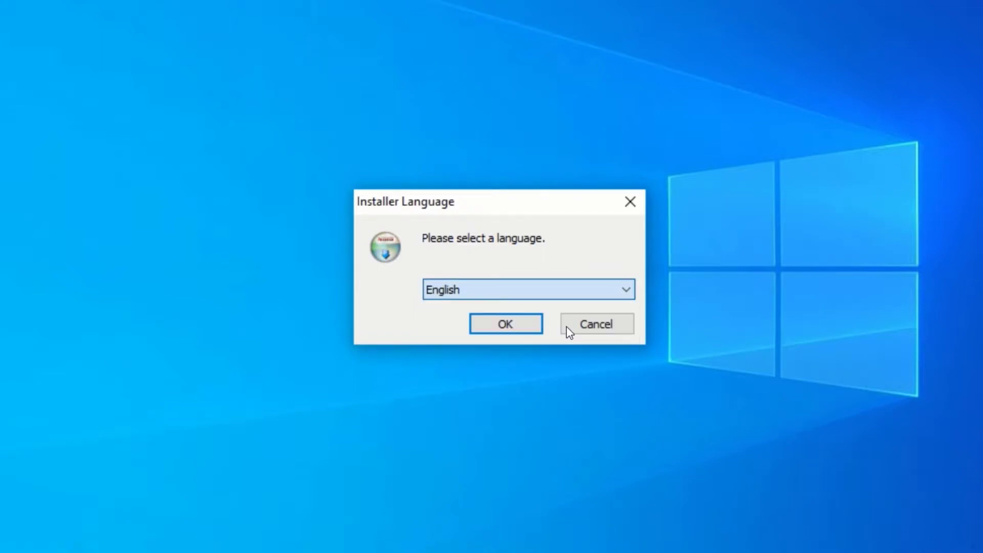
click(504, 326)
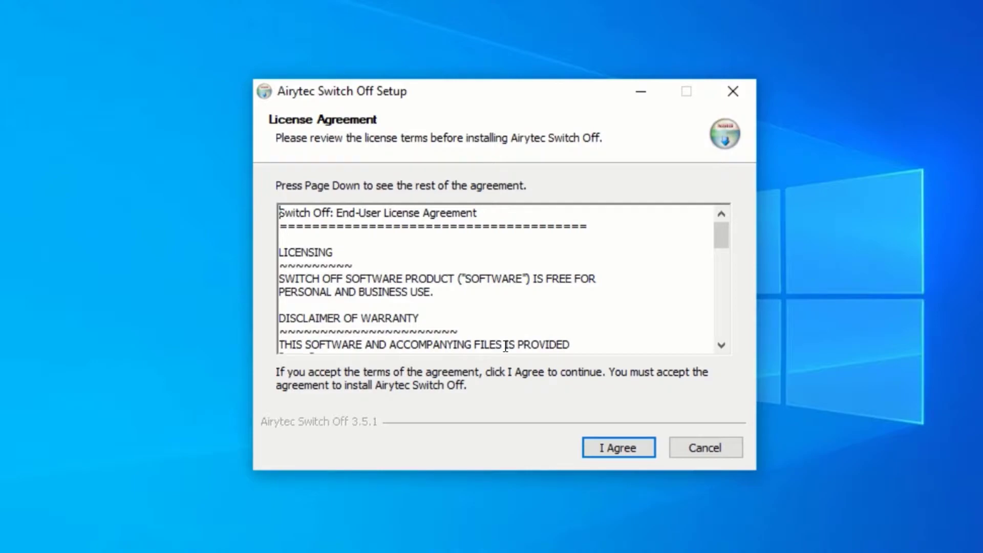
- Accept the license and install to C:\Program Files\Airytec\Switch Off with default components, then finish
click(608, 449)
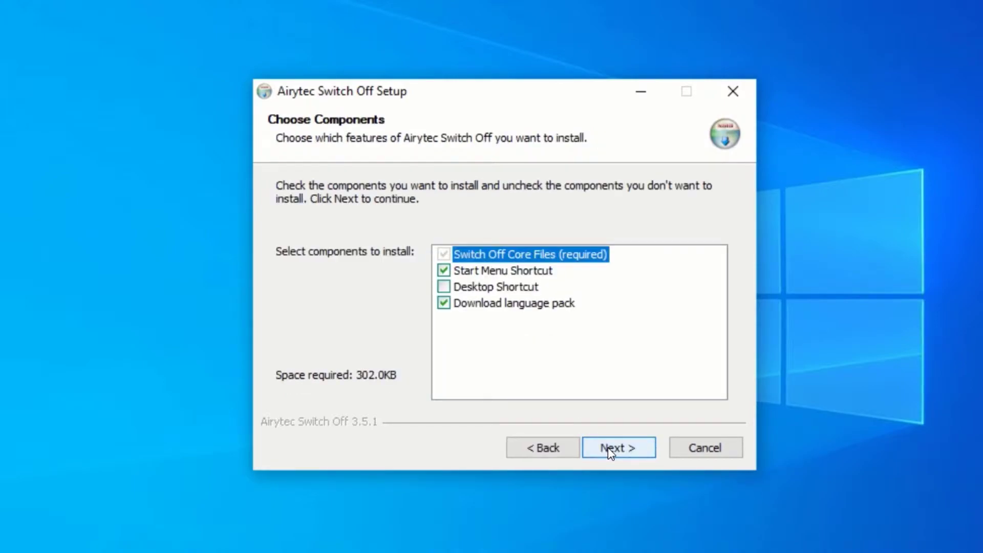
click(610, 453)
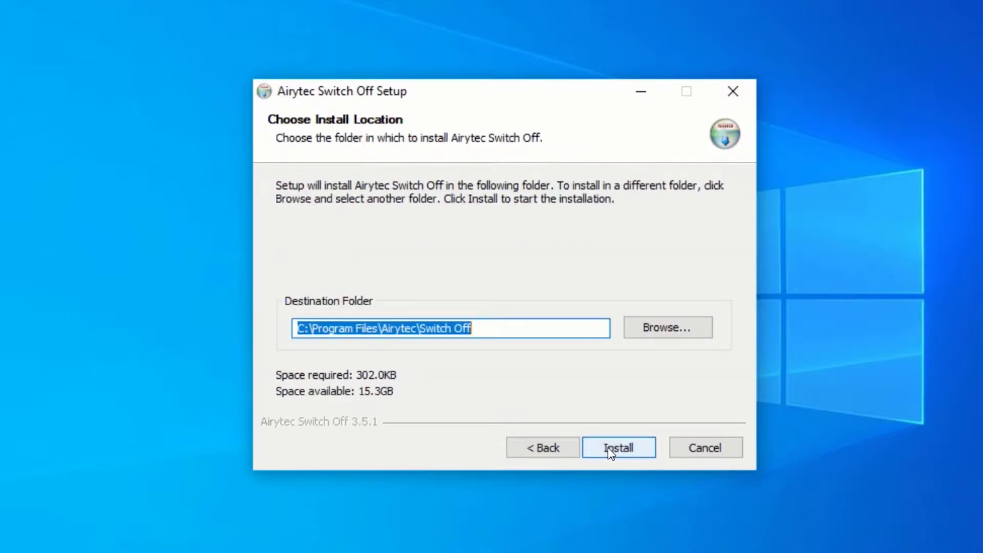
click(607, 447)
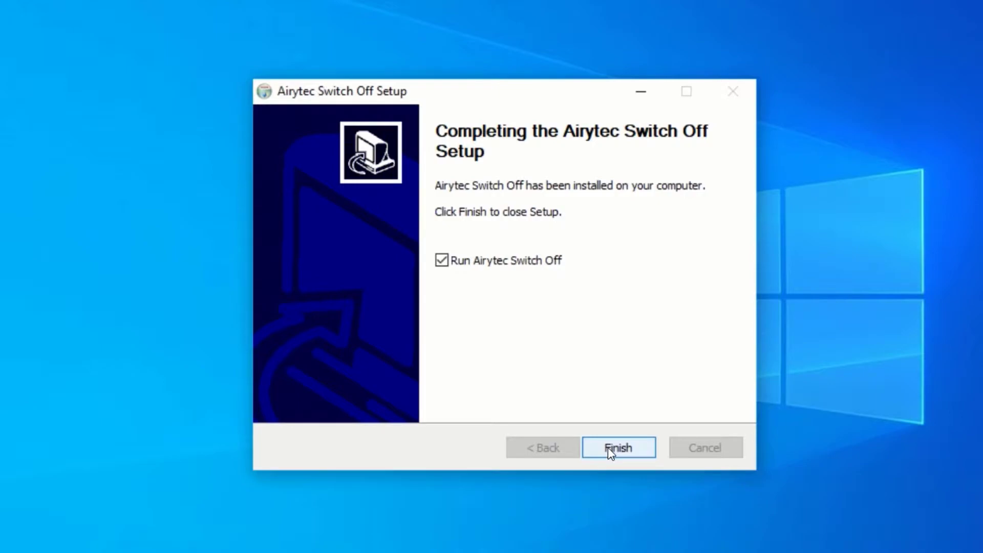
click(616, 442)
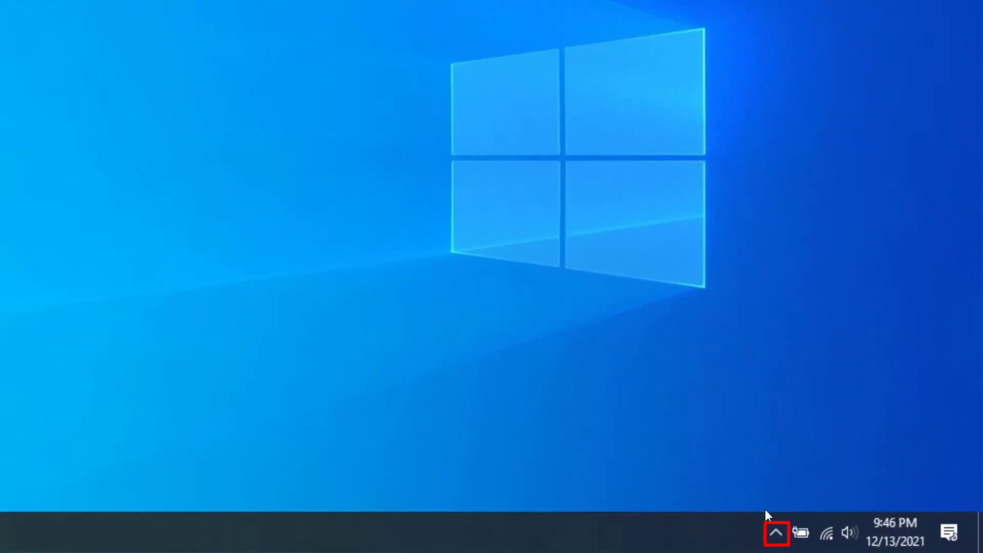
- Search Start for 'airy', then reveal the hidden tray icons showing Switch Off with no tasks enabled
click(778, 532)
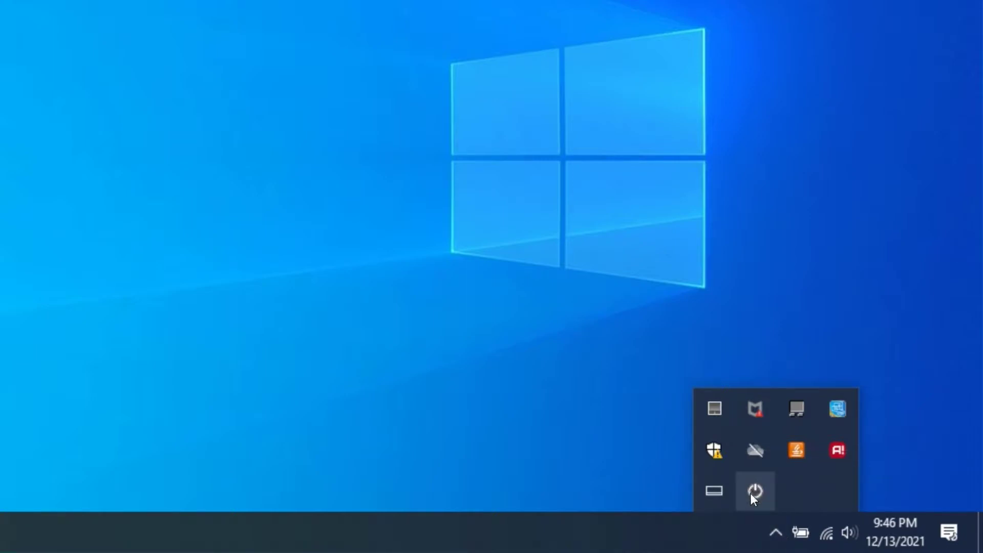
click(780, 530)
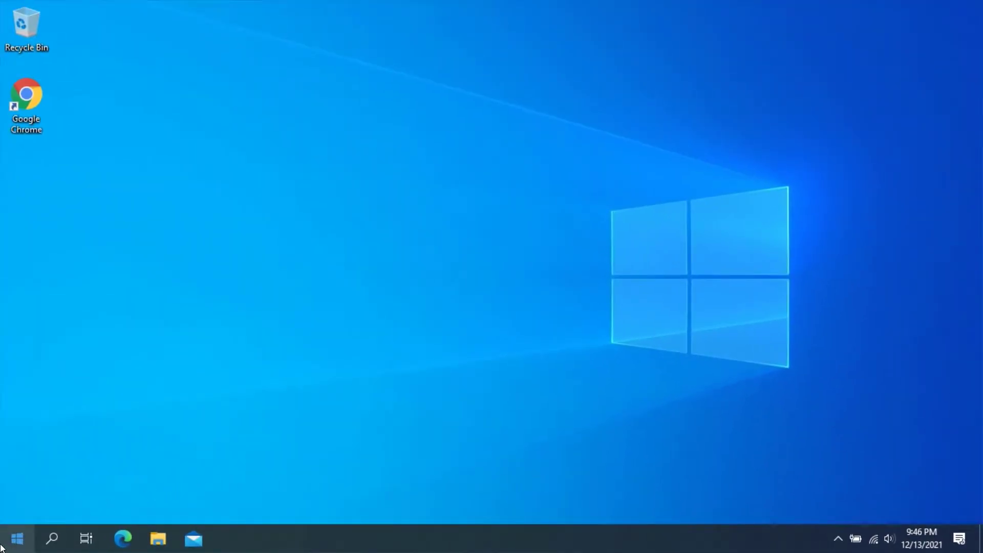
click(15, 539)
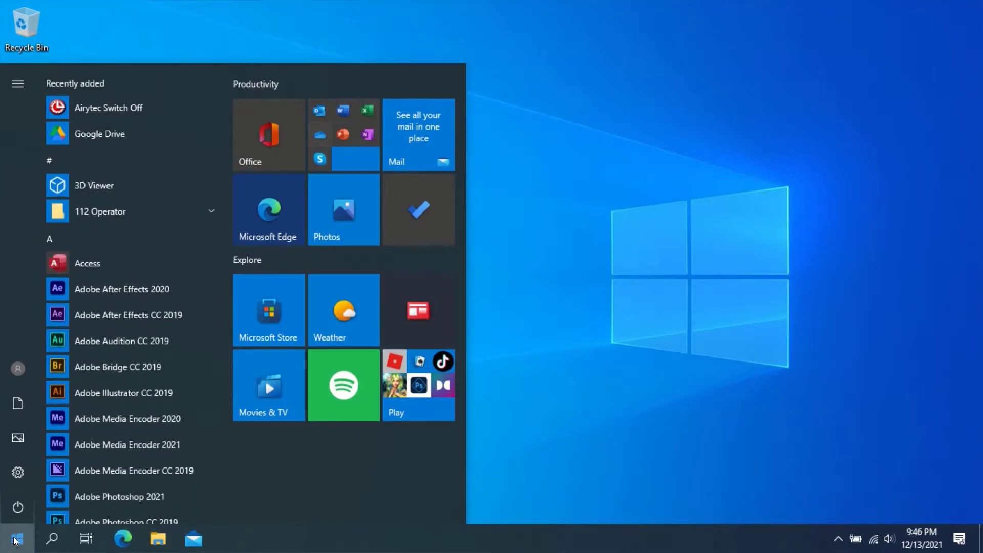
text(ai)
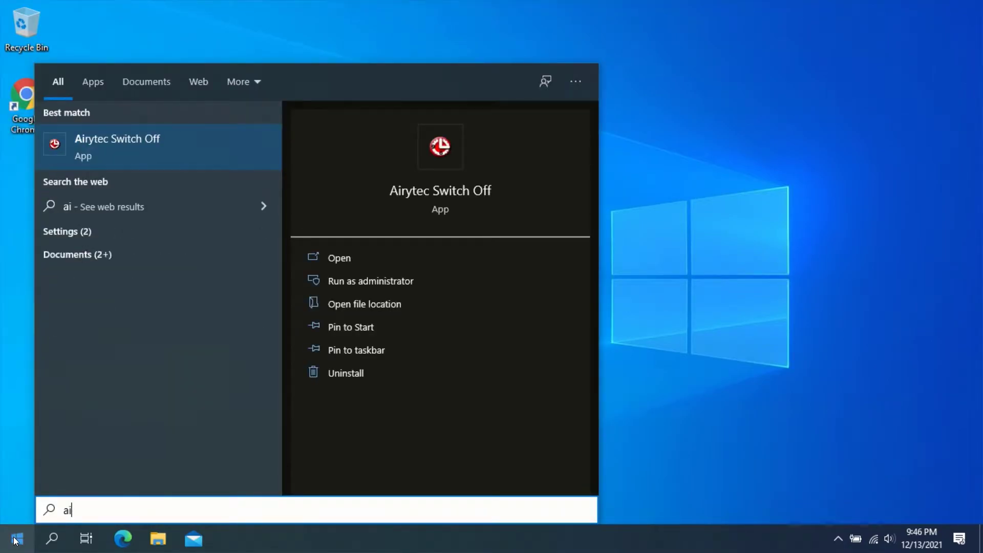
text(ry)
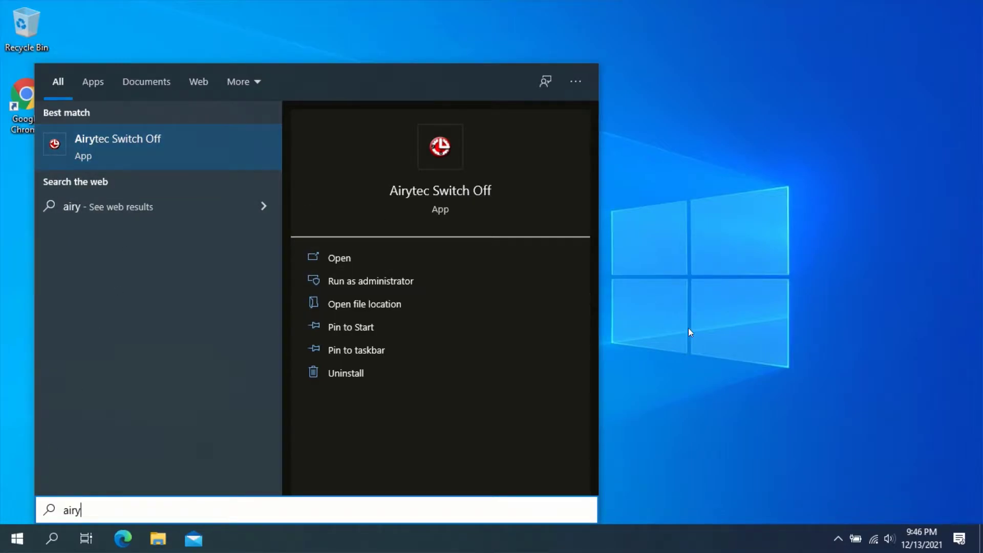
click(721, 337)
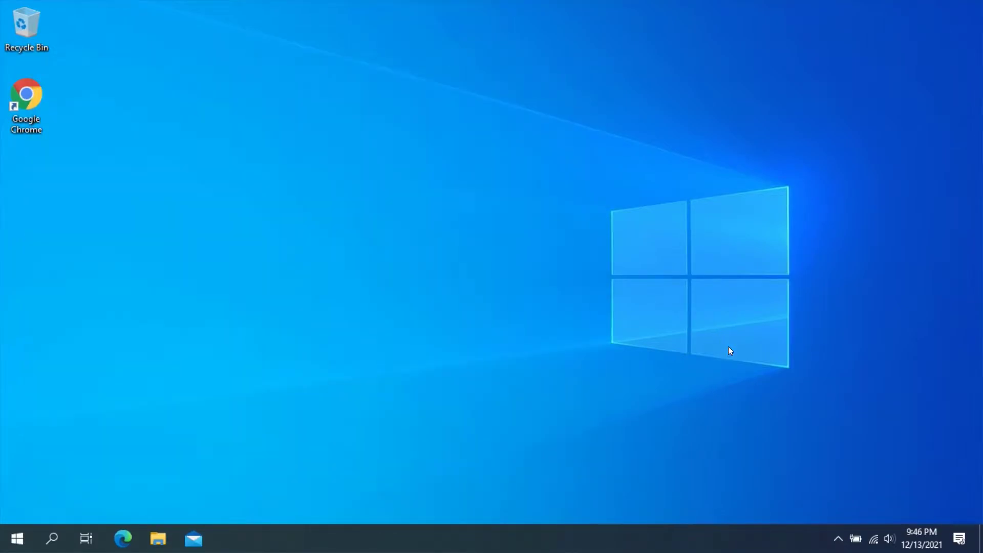
click(837, 537)
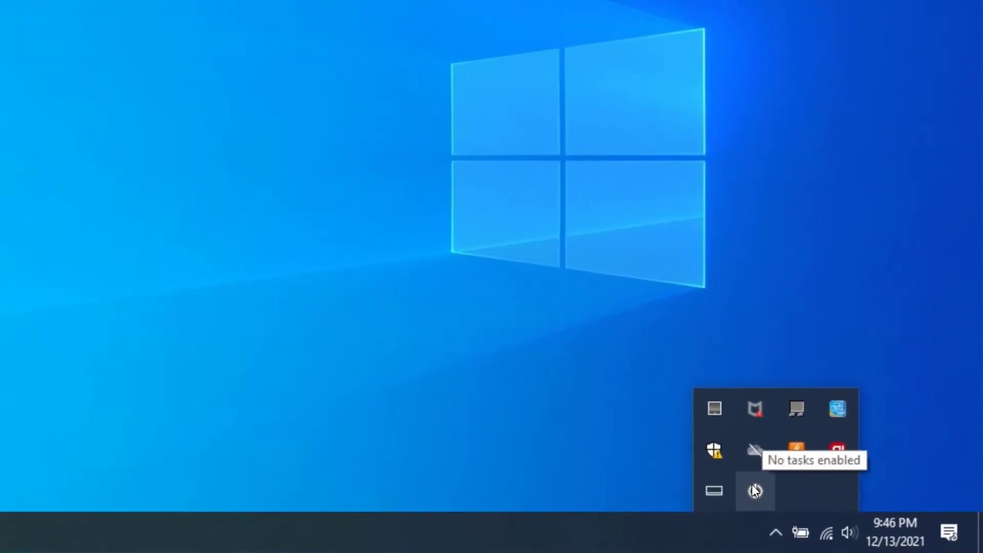
- Open Switch Off Options from its tray icon
right_click(755, 491)
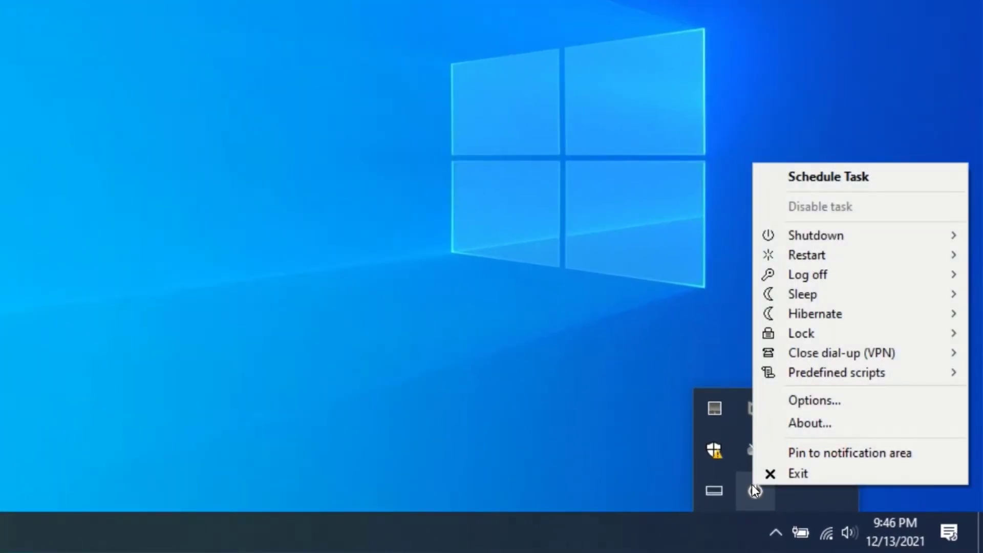
click(824, 397)
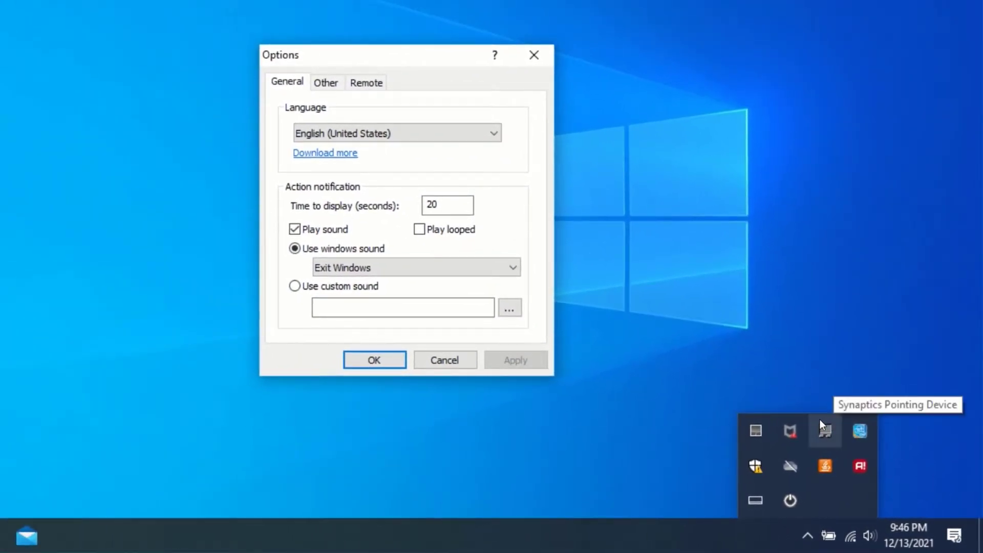
click(806, 529)
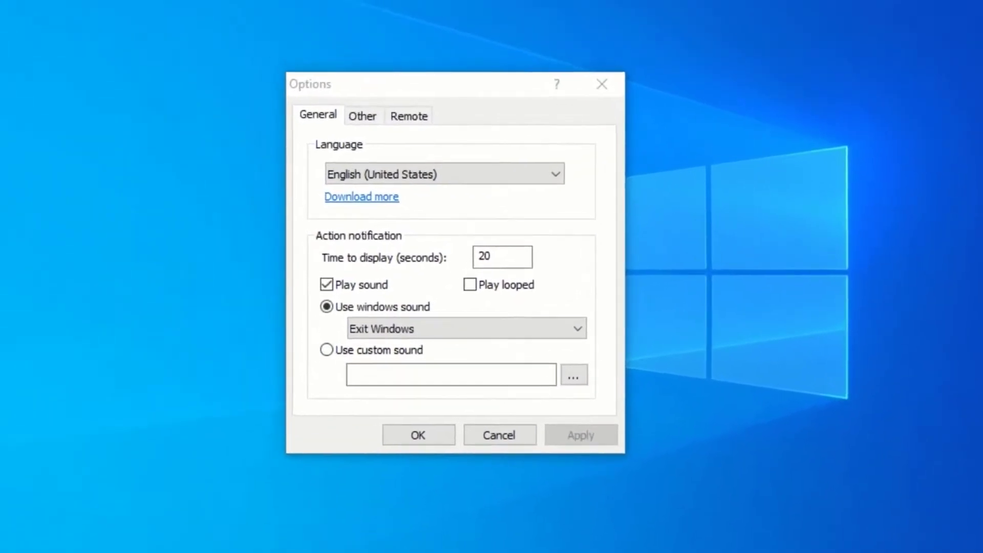
- Enable the web interface on port 8000 without authentication, apply, and view it in the browser
click(417, 117)
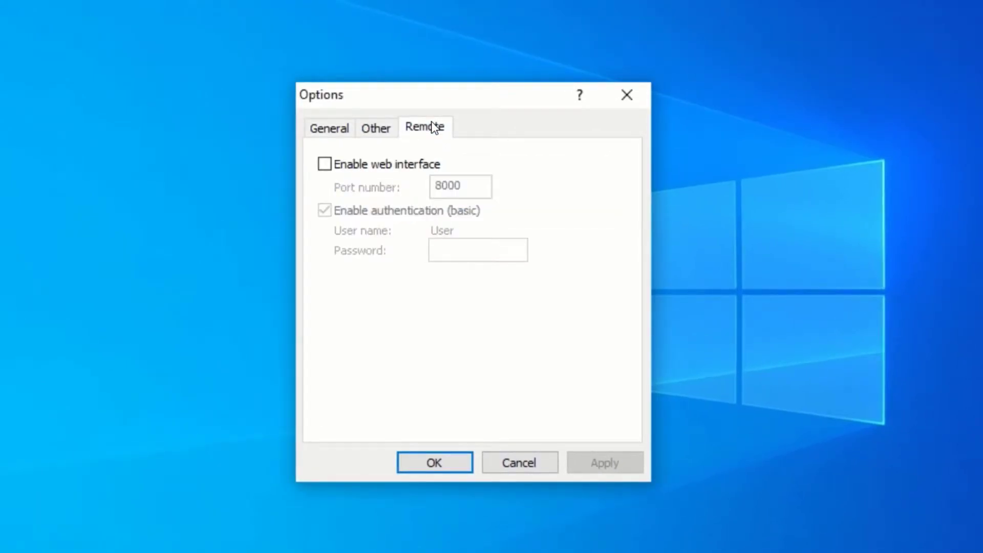
click(325, 165)
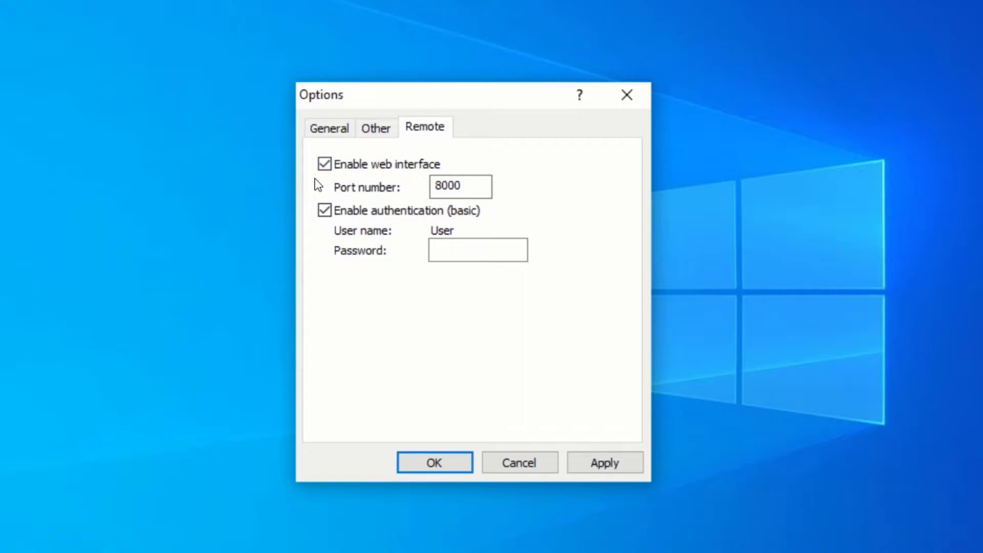
click(464, 185)
click(325, 210)
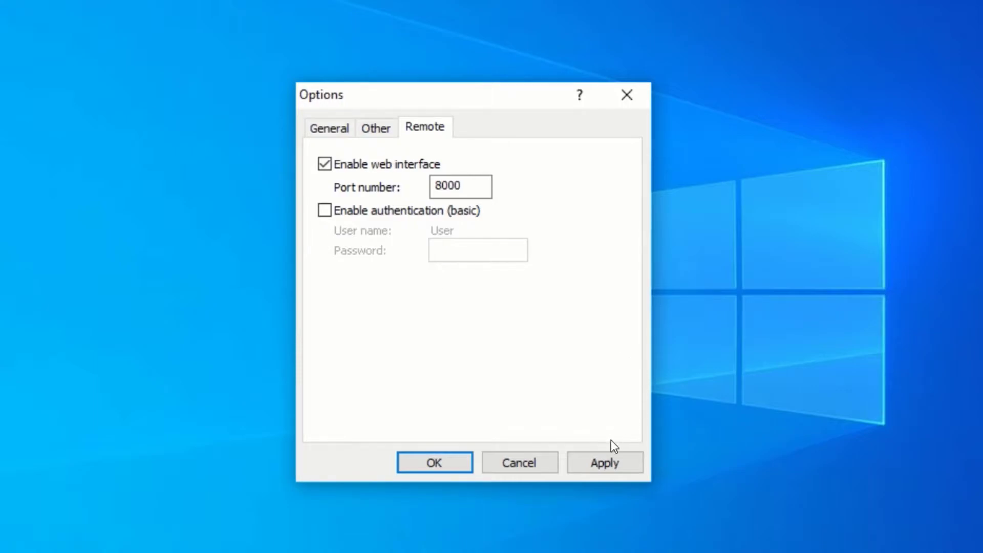
click(607, 460)
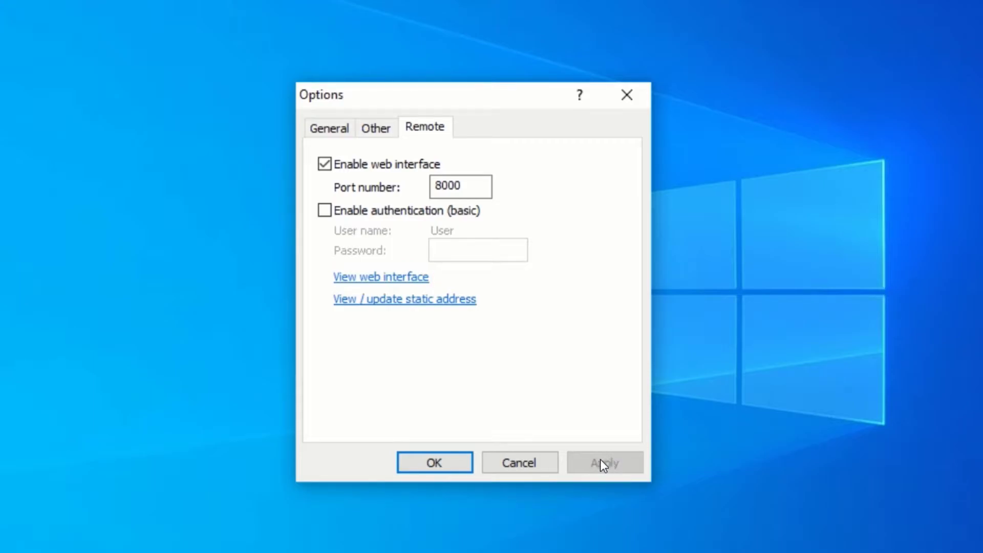
click(375, 277)
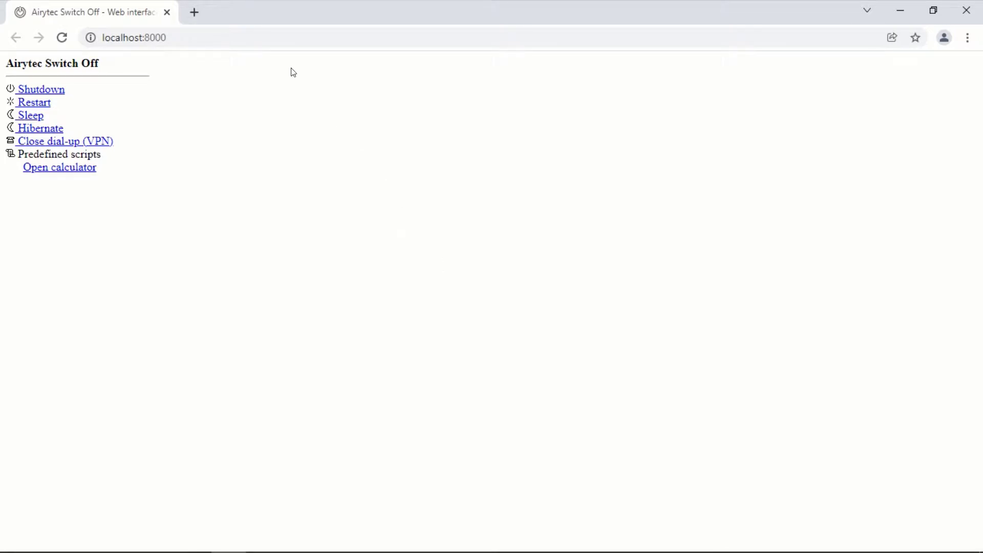
- Open a new Chrome tab beside the localhost:8000 Switch Off web interface
click(195, 13)
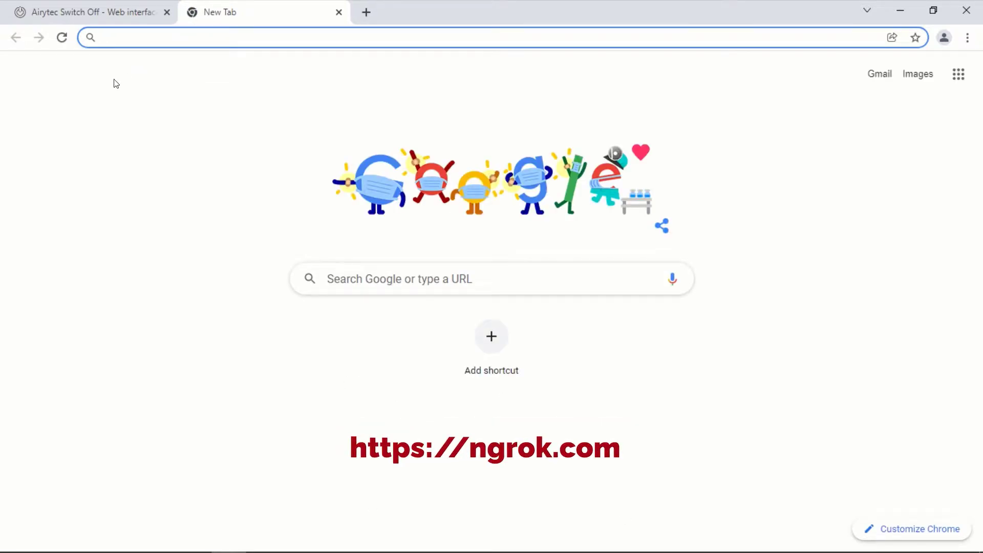
- Go to ngrok.com and sign in to reach the dashboard's Setup & Installation page
text(ngrok.com)
key(Return)
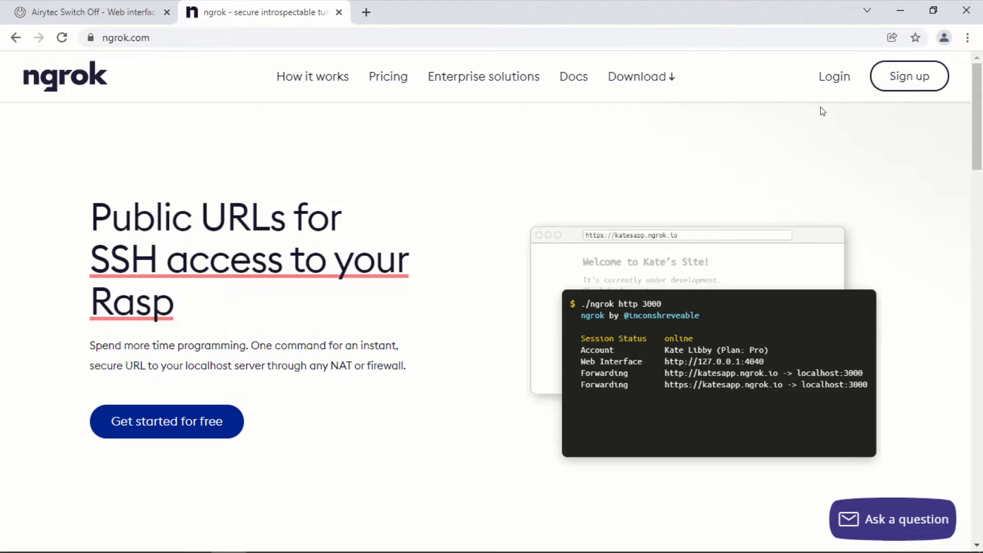
click(834, 77)
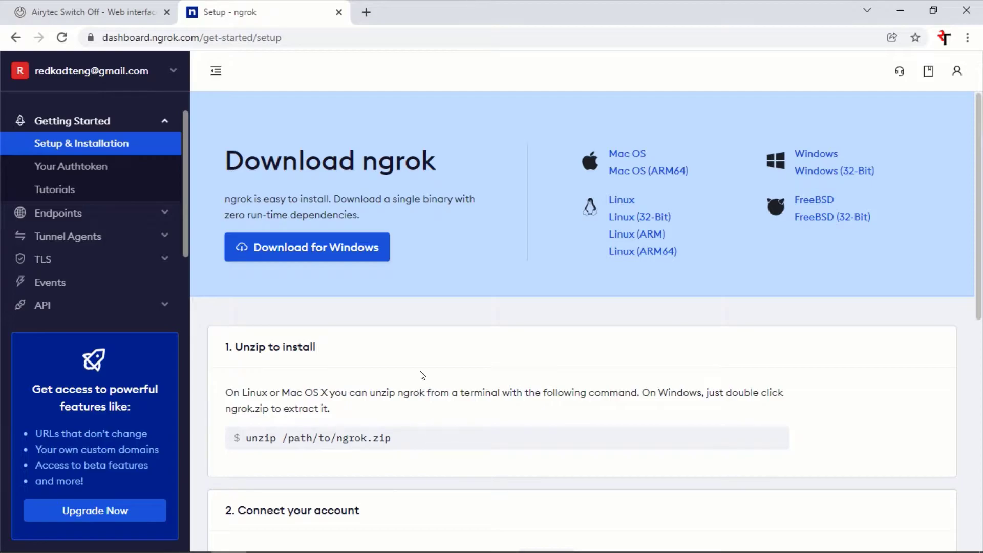
- Download ngrok for Windows, minimize Chrome, and close Switch Off Options with OK
click(314, 251)
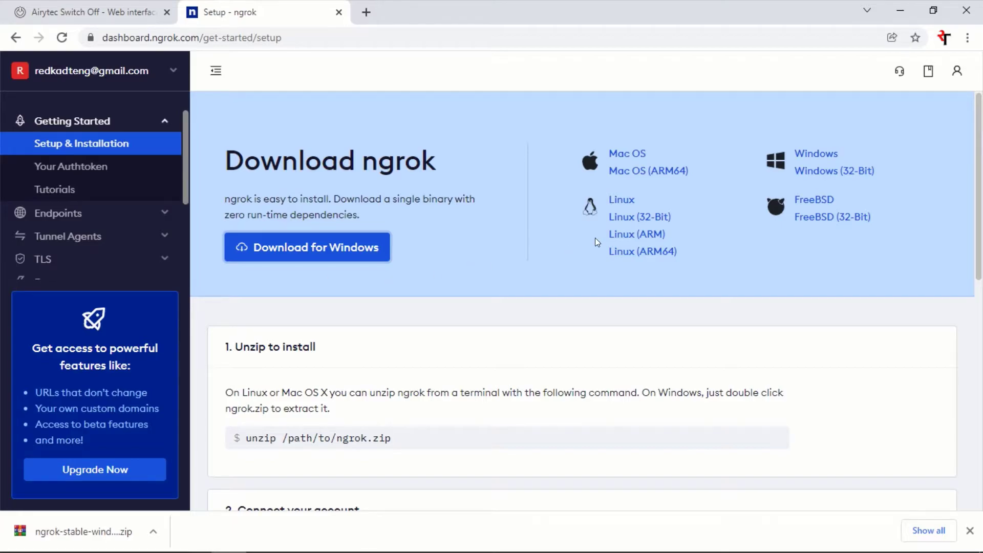
click(901, 10)
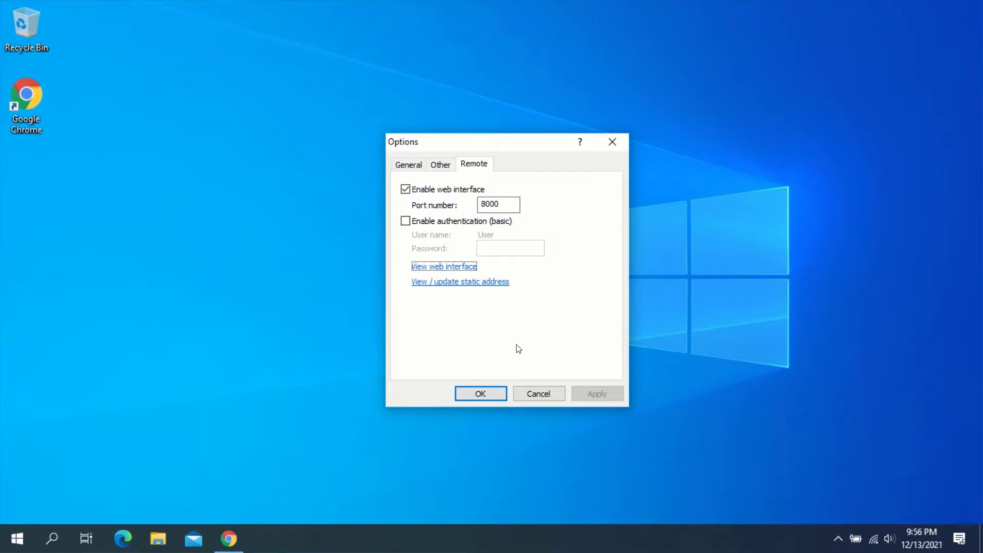
click(466, 395)
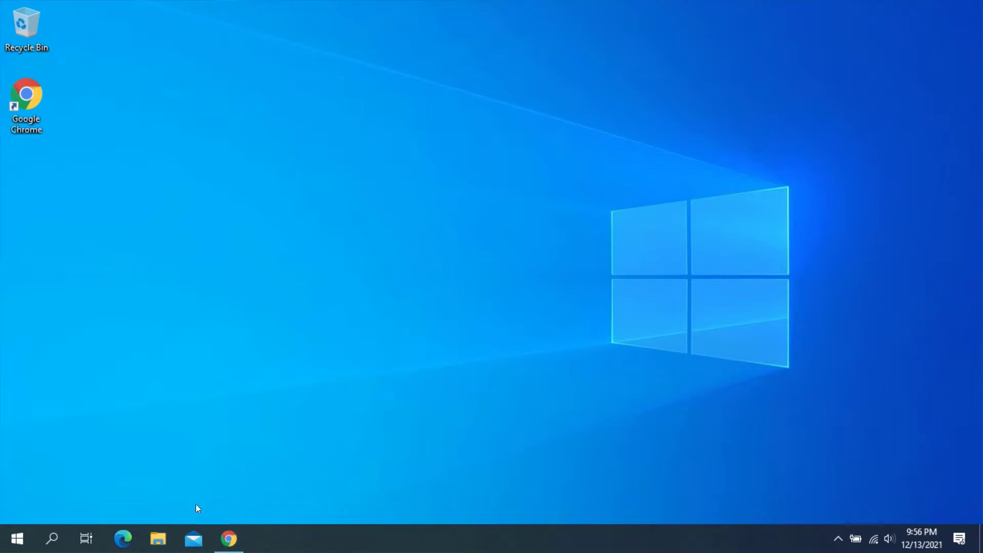
- Extract the ngrok zip in Downloads to ngrok-stable-windows-amd64 and open that folder
click(158, 540)
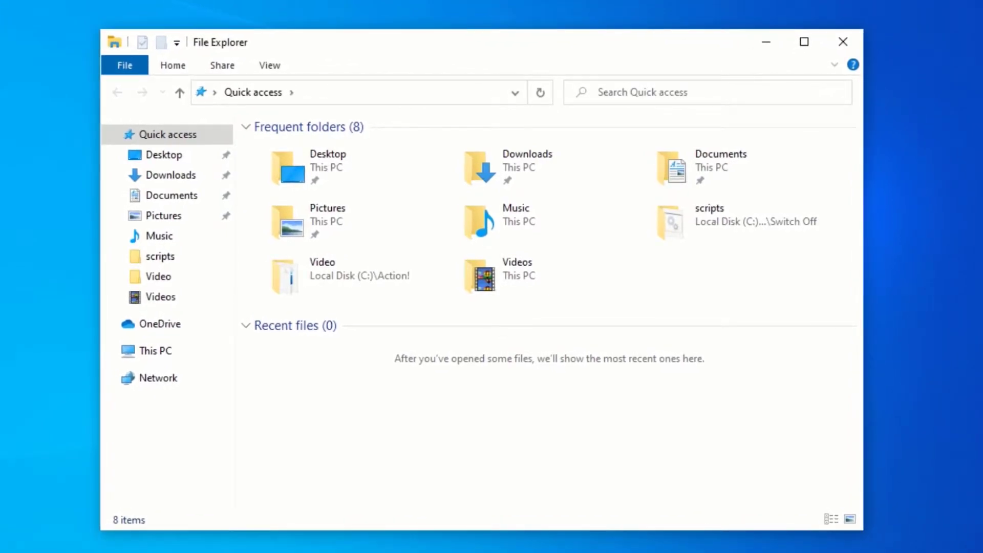
click(164, 175)
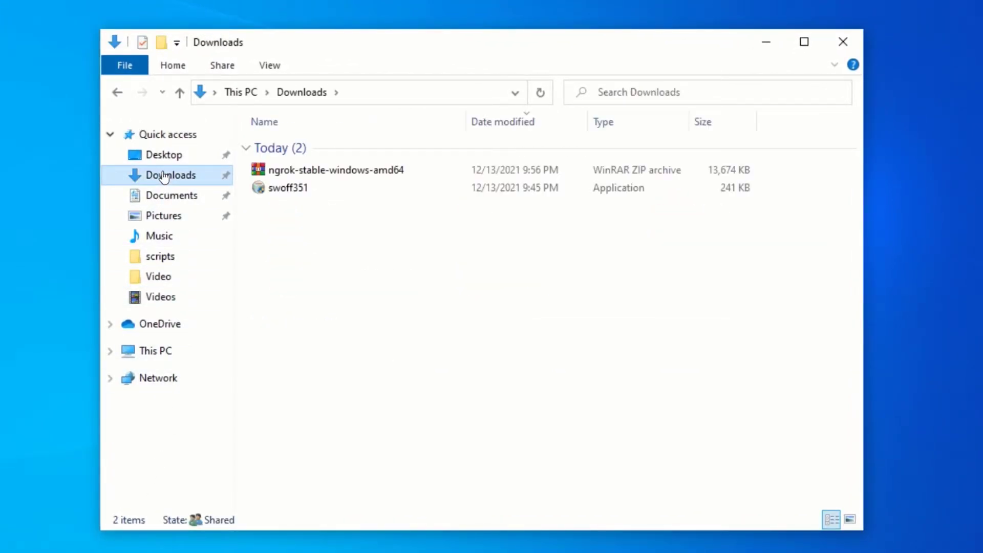
click(298, 169)
right_click(300, 168)
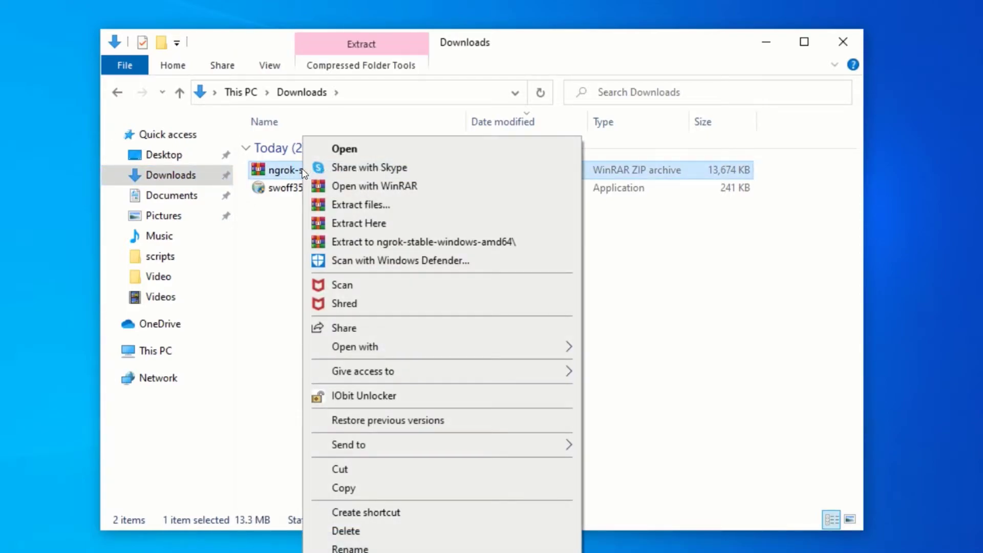
click(351, 242)
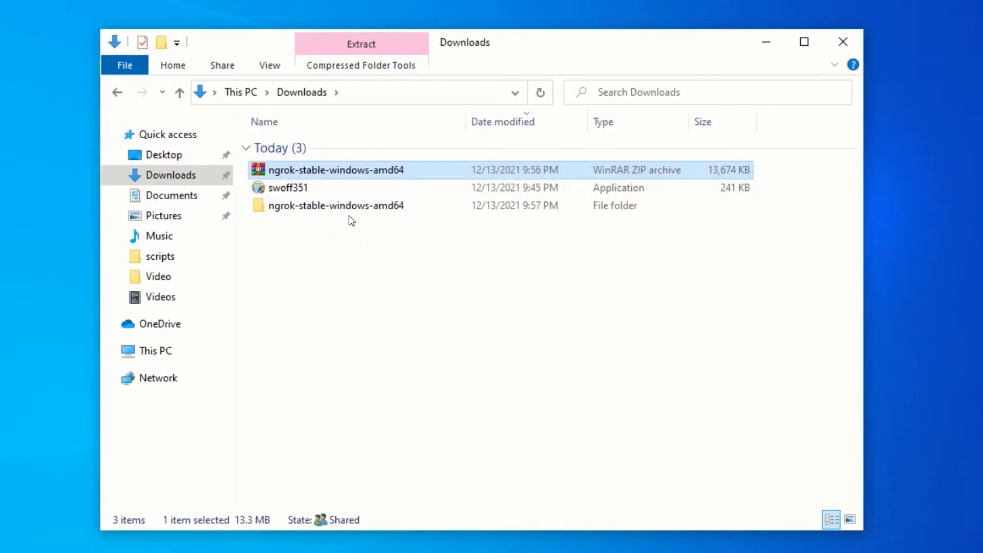
double_click(338, 205)
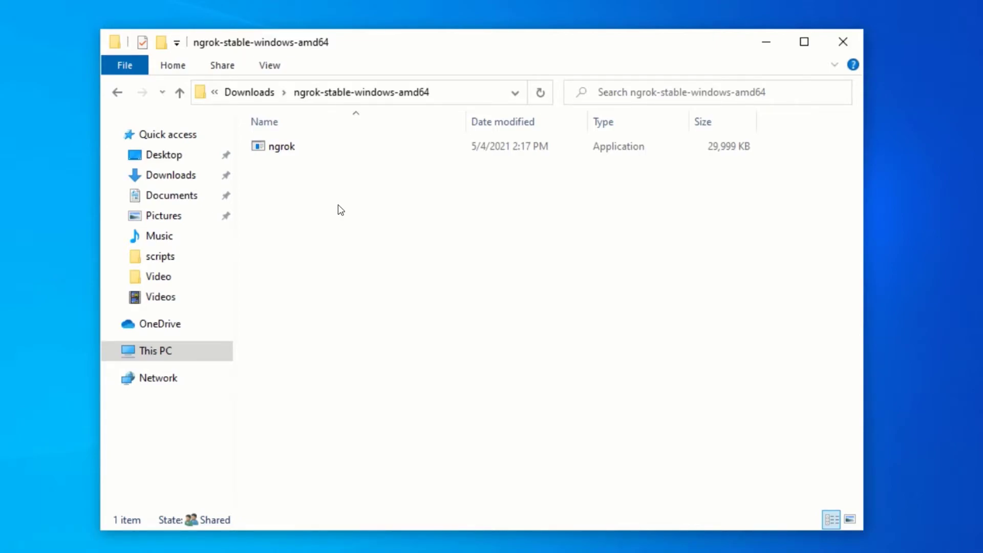
- Start a command prompt in the ngrok folder using 'cmd', then bring Chrome's ngrok page back
click(440, 91)
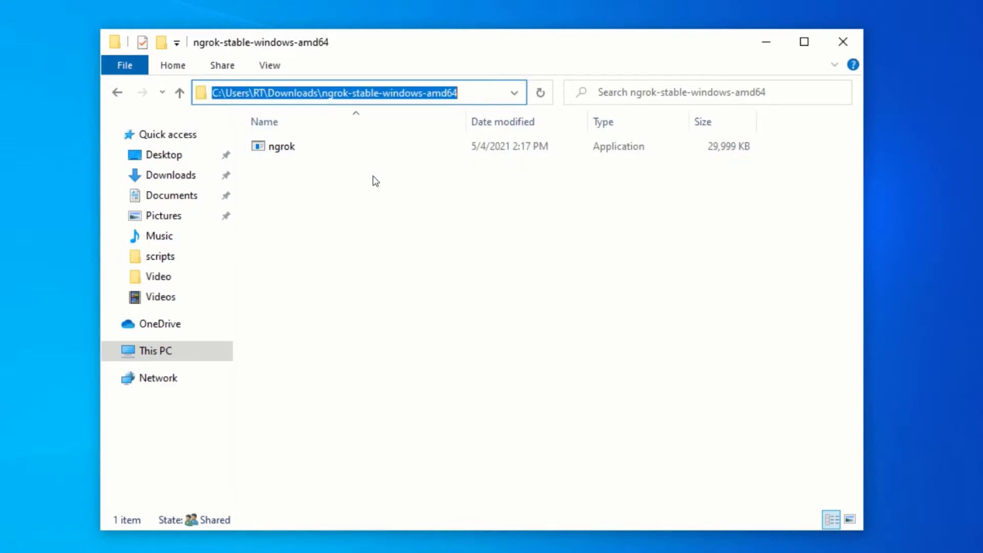
text(cmd)
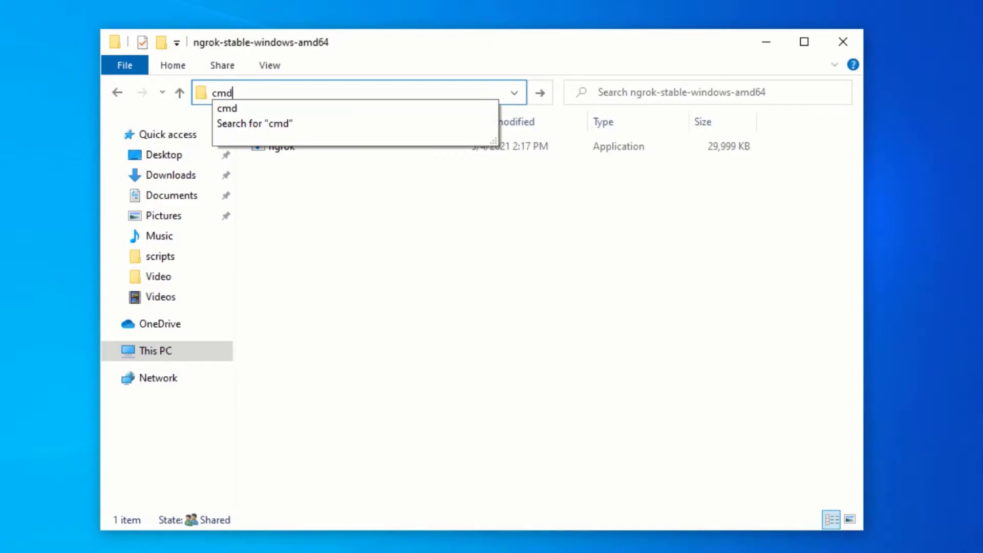
key(Return)
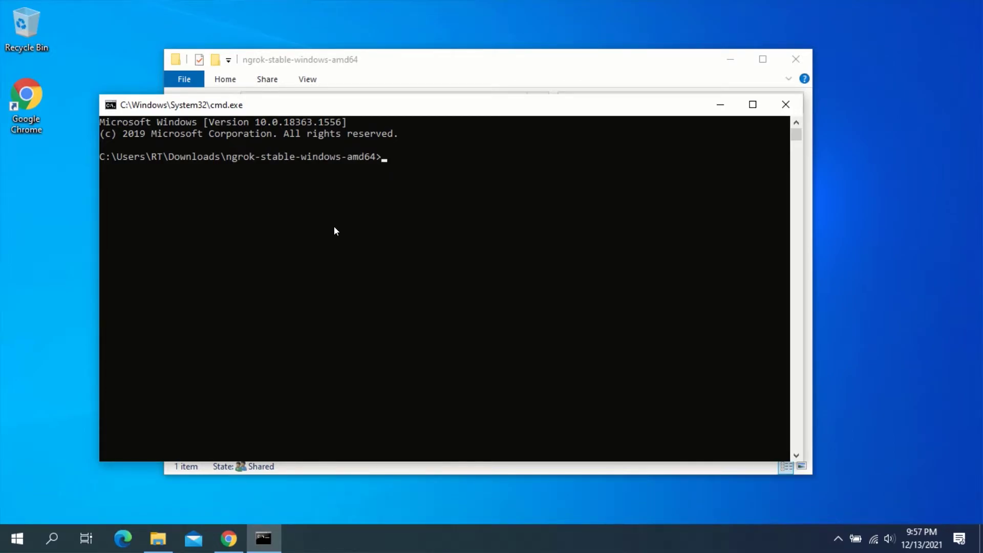
click(224, 541)
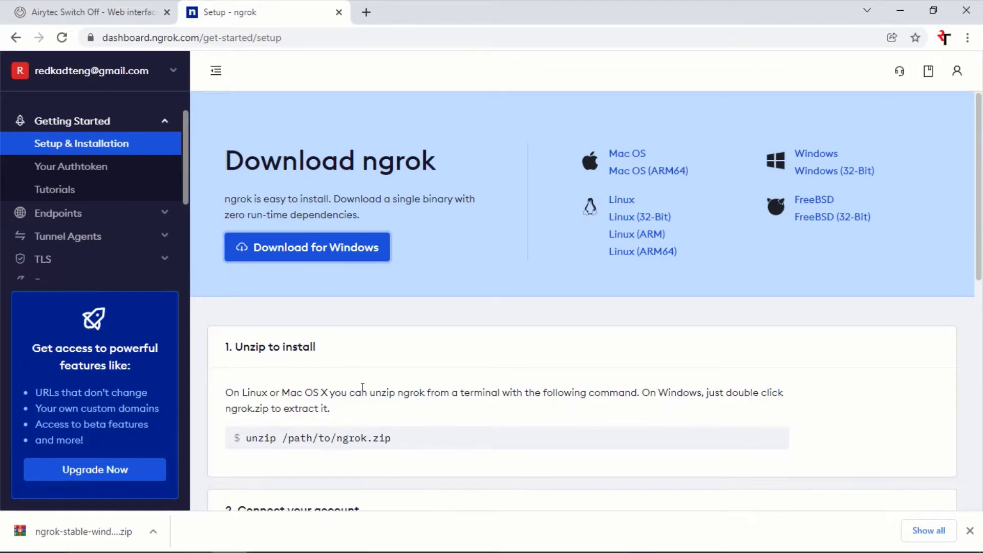
- Copy the Connect your account authtoken command from the setup page, then minimize Chrome
scroll(365, 385, down, 4)
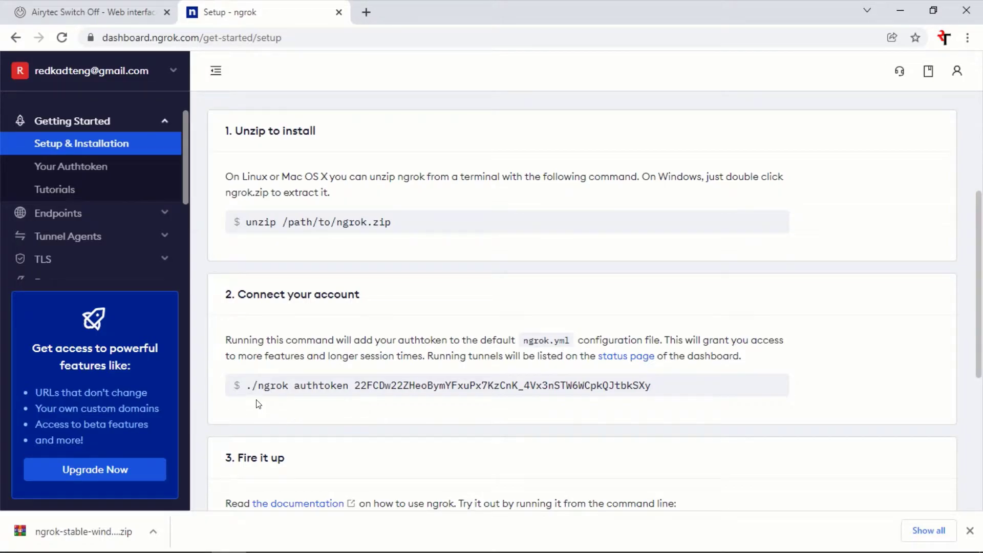
drag(245, 385, 647, 386)
right_click(595, 382)
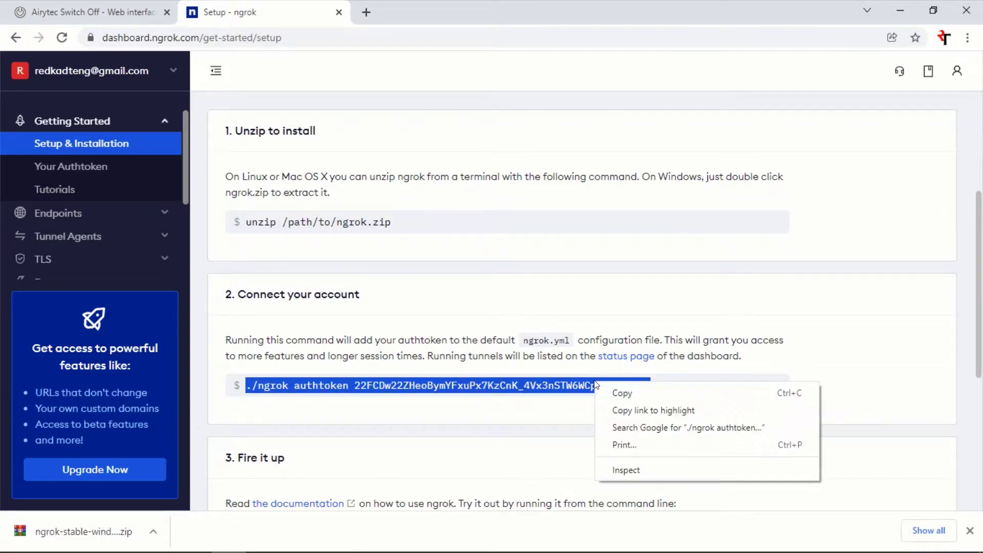
click(622, 393)
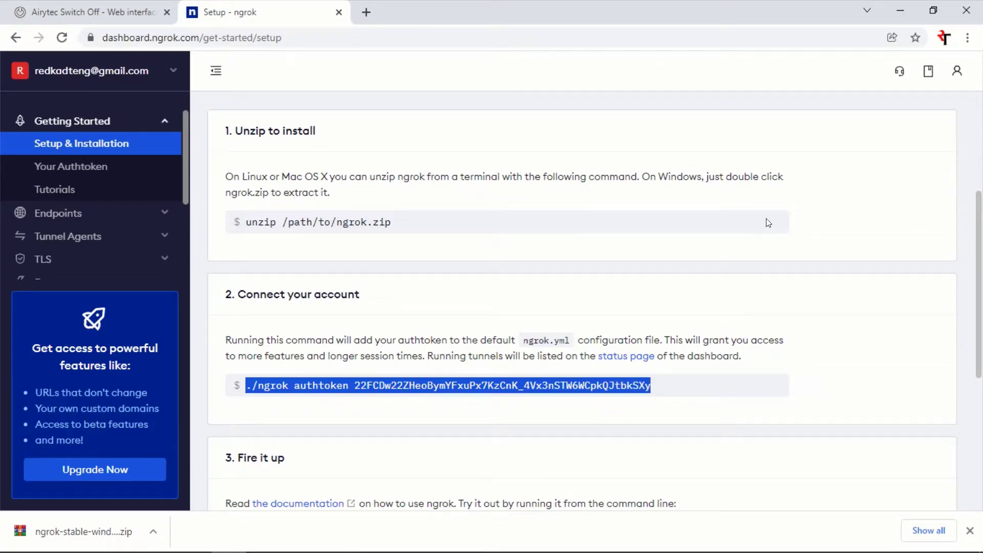
click(900, 10)
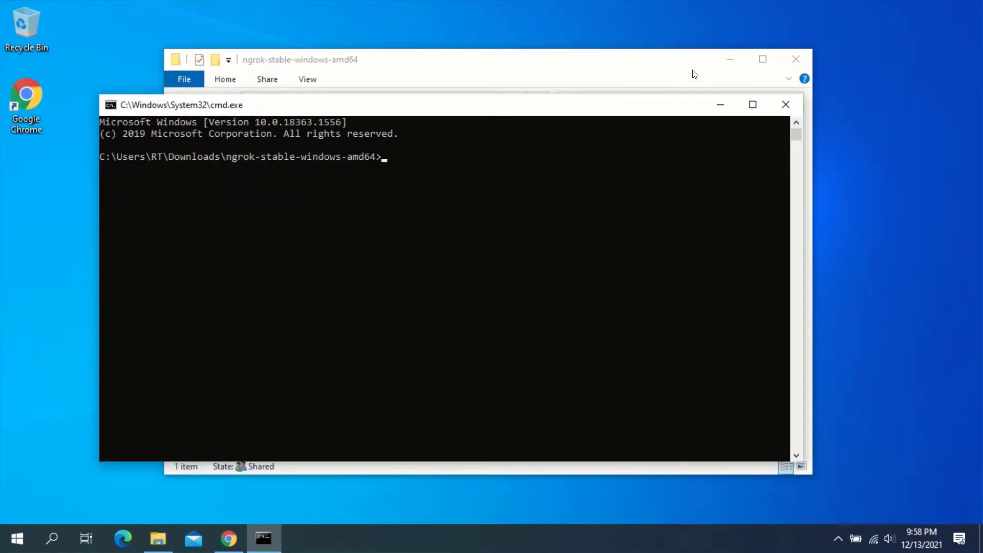
- Paste and run the ngrok authtoken command without the leading ./, then begin typing 'ngrok http'
click(724, 60)
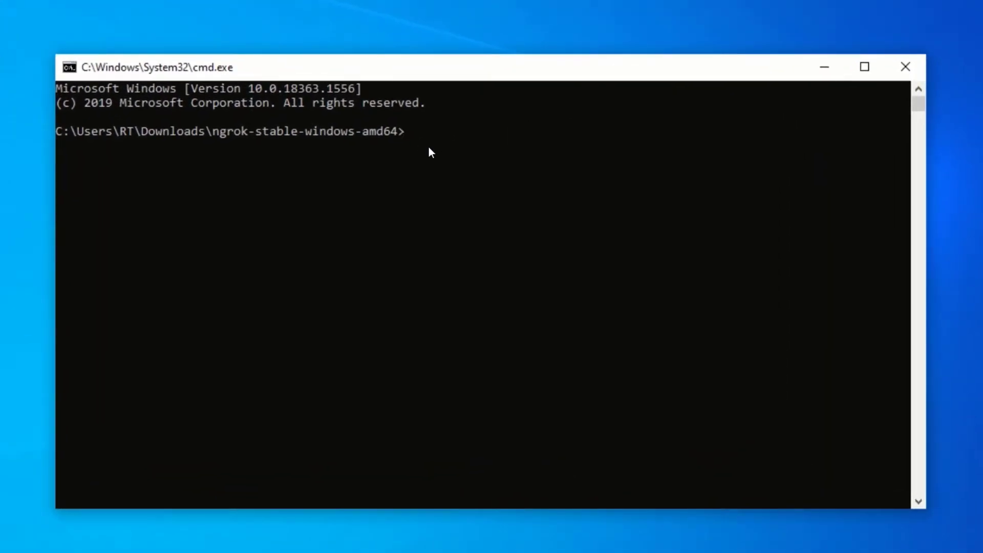
key(ctrl+v)
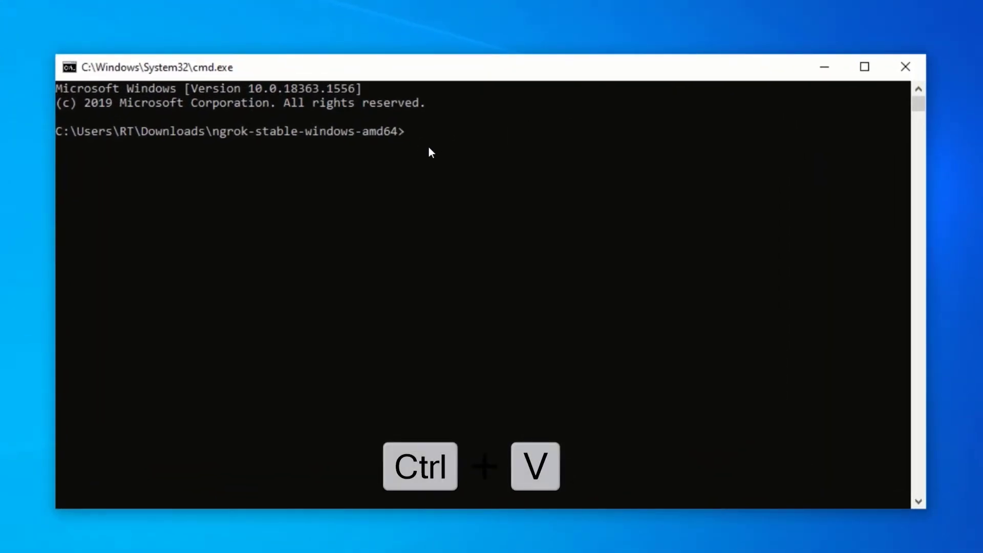
key(ctrl+v)
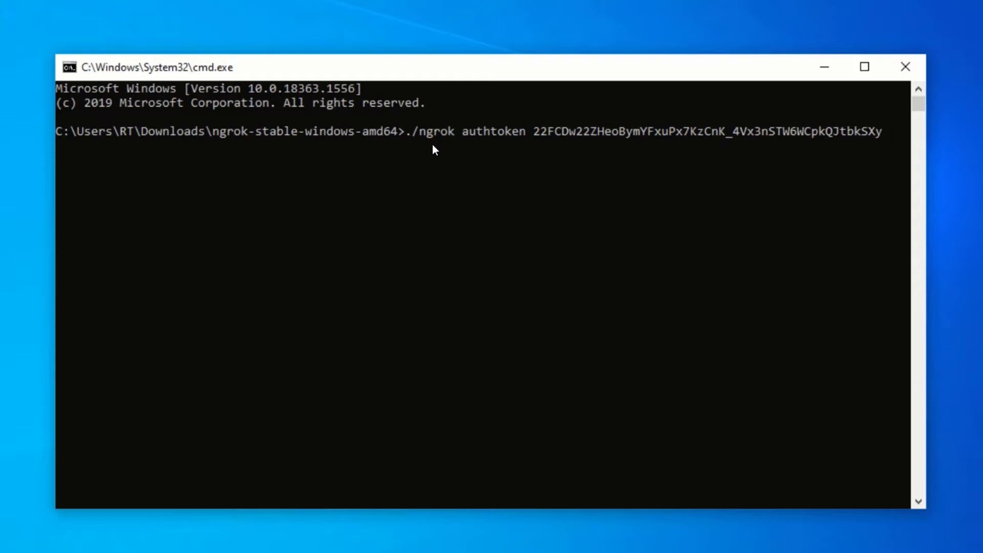
key(Left)
key(Left)
key(Left)
key(Left)
key(Left)
key(Left)
key(Left)
key(Left)
key(Left)
key(Left)
key(Left)
key(Left)
key(Left)
key(Left)
key(Left)
key(Left)
key(Left)
key(Left)
key(Left)
key(Left)
key(Left)
key(Left)
key(Left)
key(Left)
key(Left)
key(Left)
key(Left)
key(Left)
key(Left)
key(Left)
key(Left)
key(Left)
key(Left)
key(Left)
key(Left)
key(Left)
key(Left)
key(Left)
key(BackSpace)
key(BackSpace)
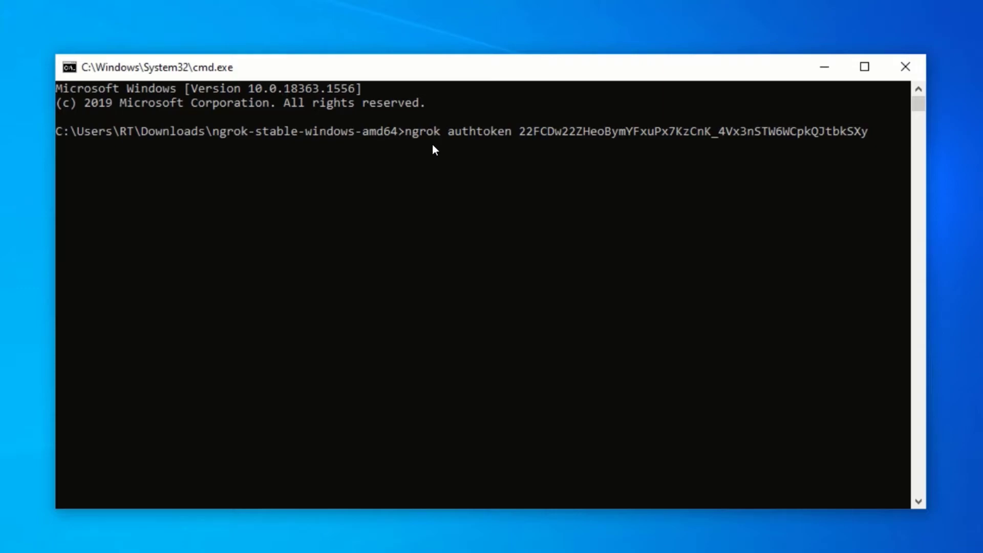
key(Return)
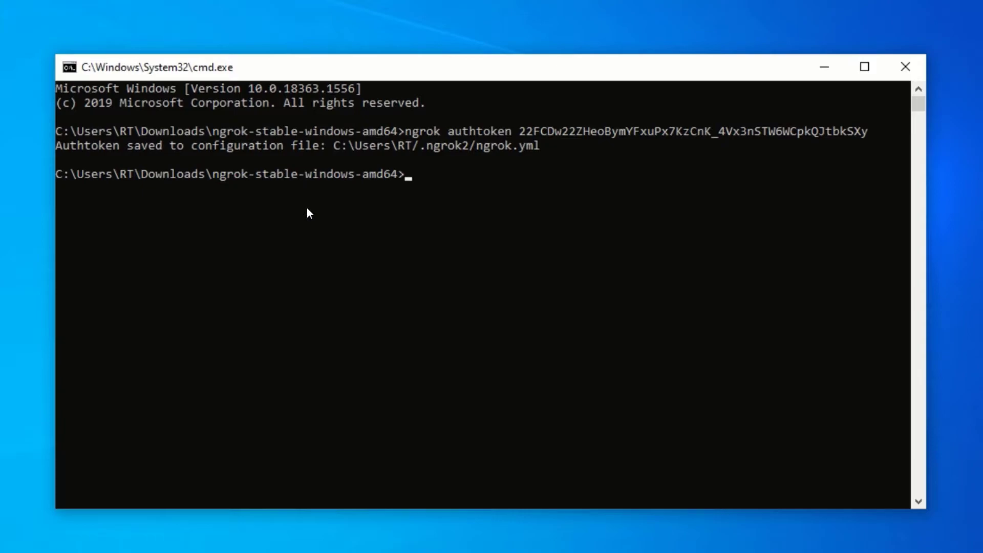
text(ngrok )
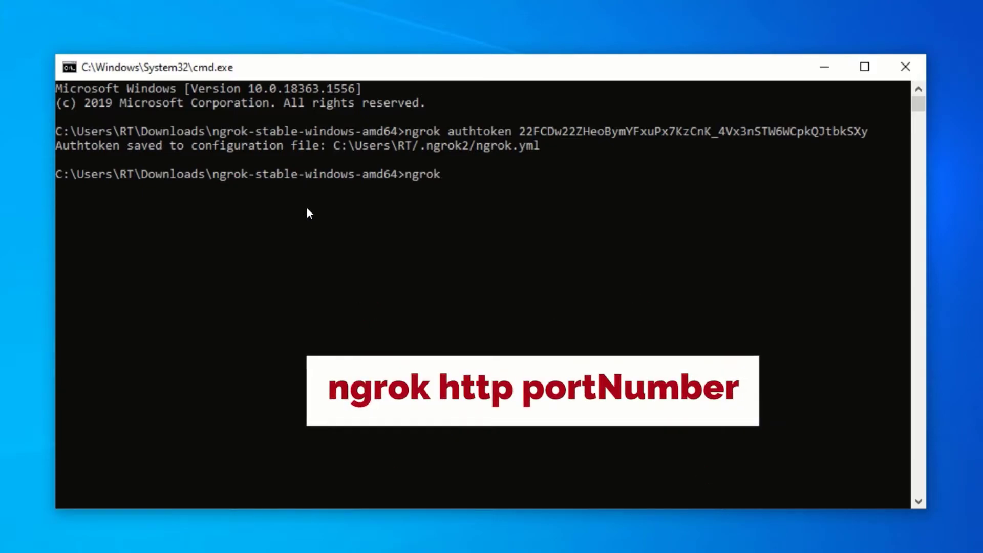
text(http)
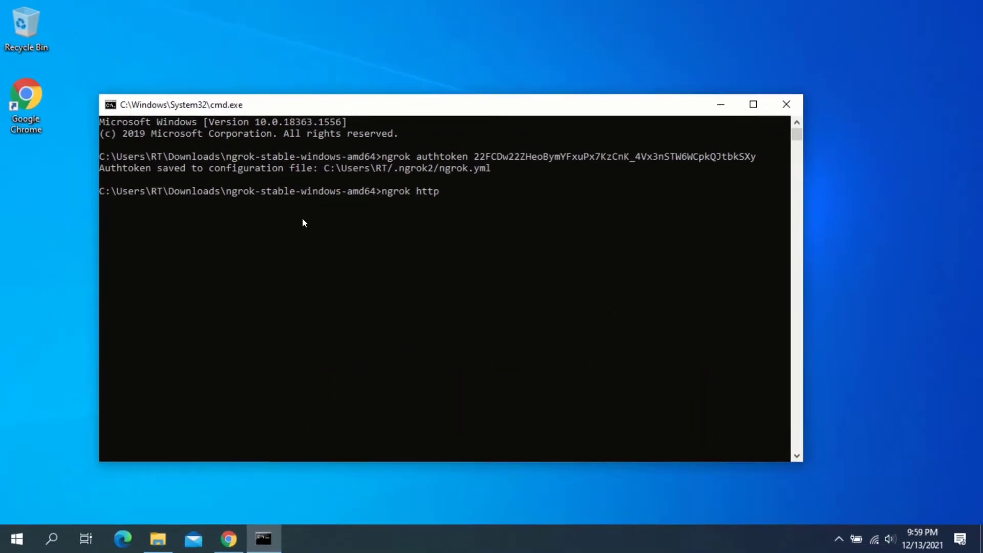
- Confirm Switch Off's Remote tab uses port 8000, then run 'ngrok http 8000'
click(836, 539)
right_click(825, 509)
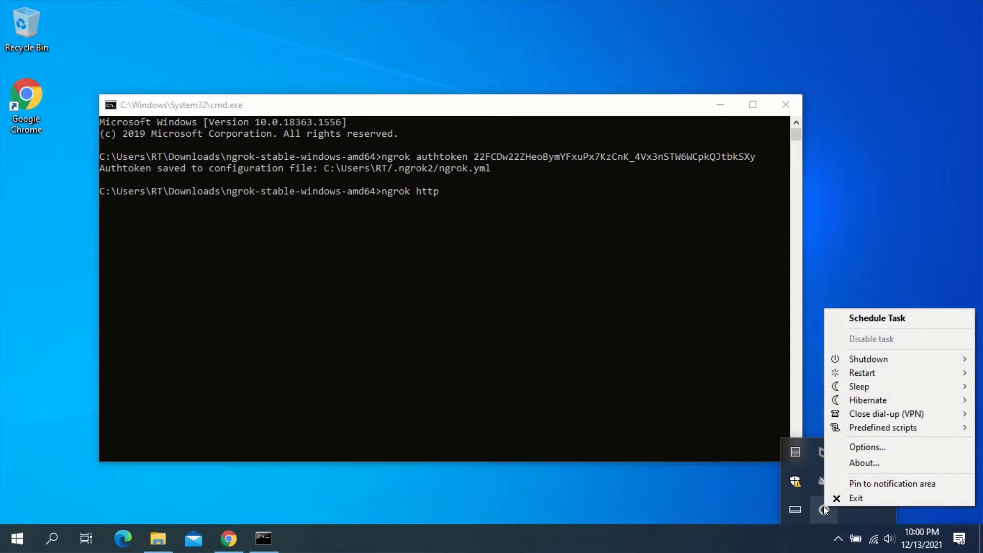
click(864, 446)
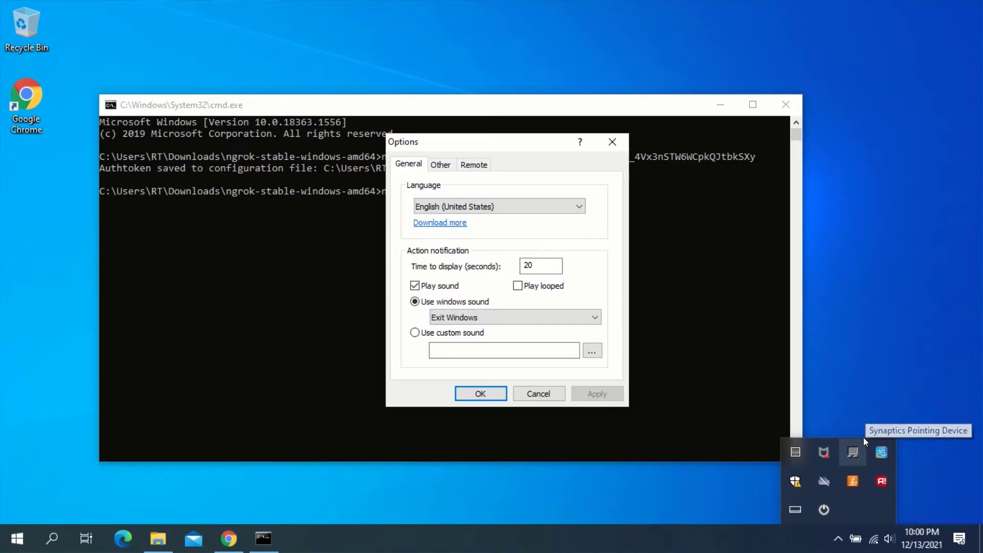
click(472, 165)
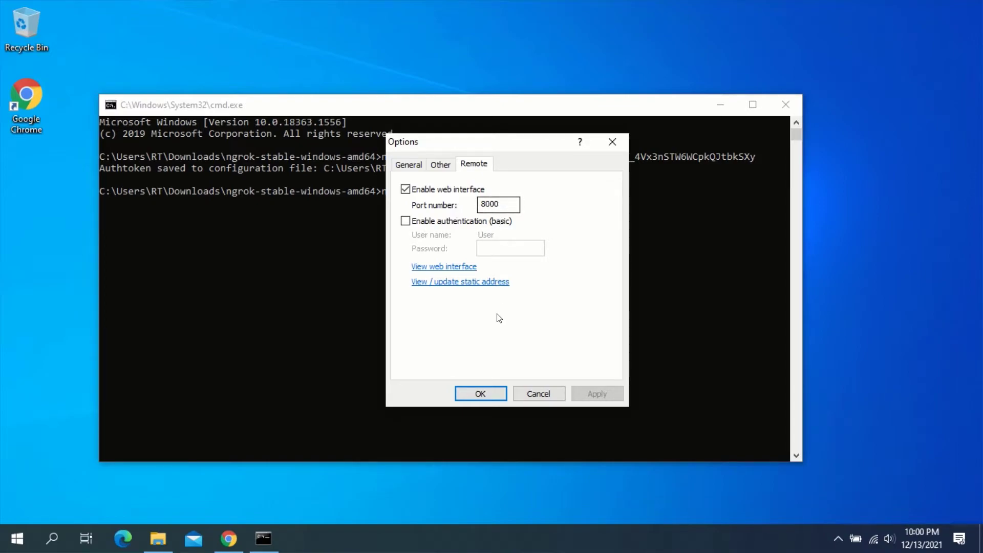
click(477, 392)
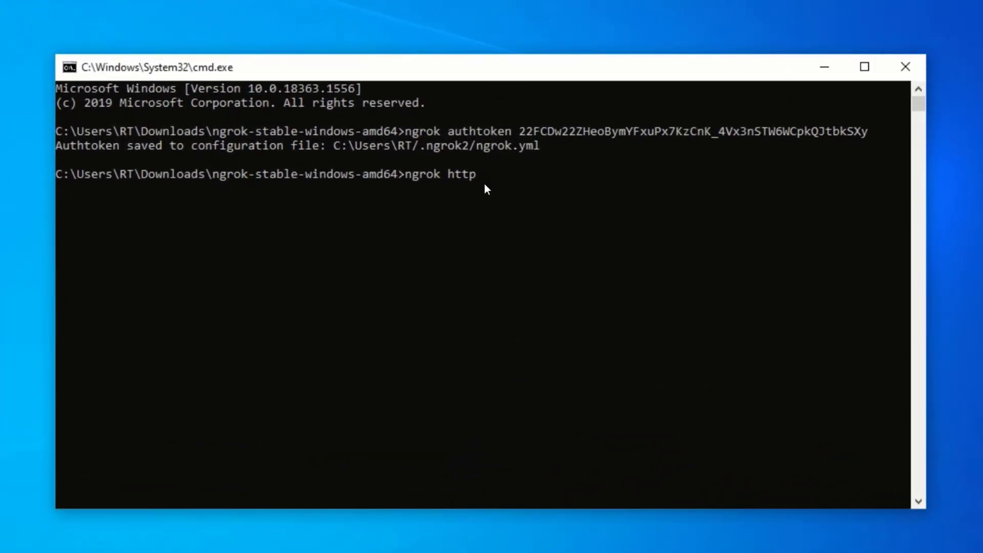
text(8000)
key(Return)
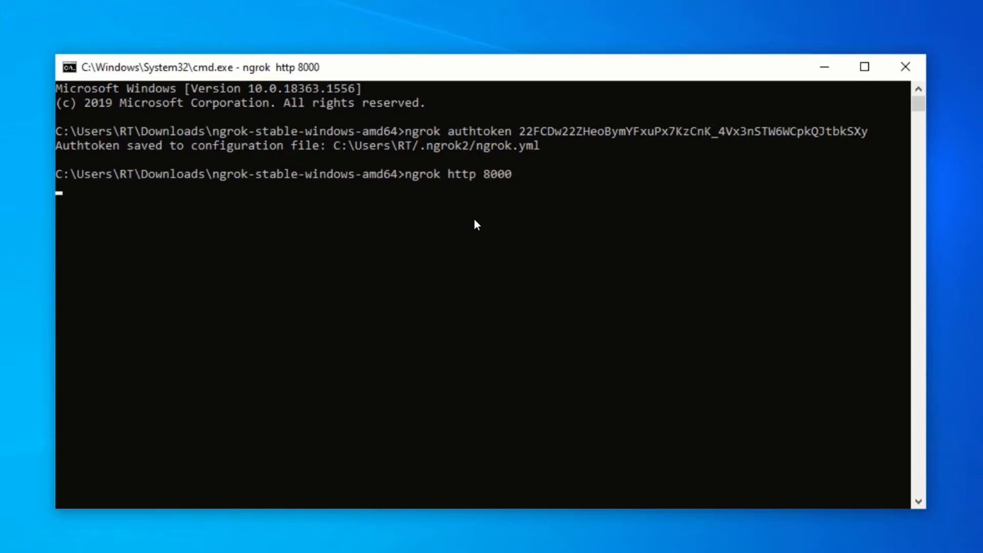
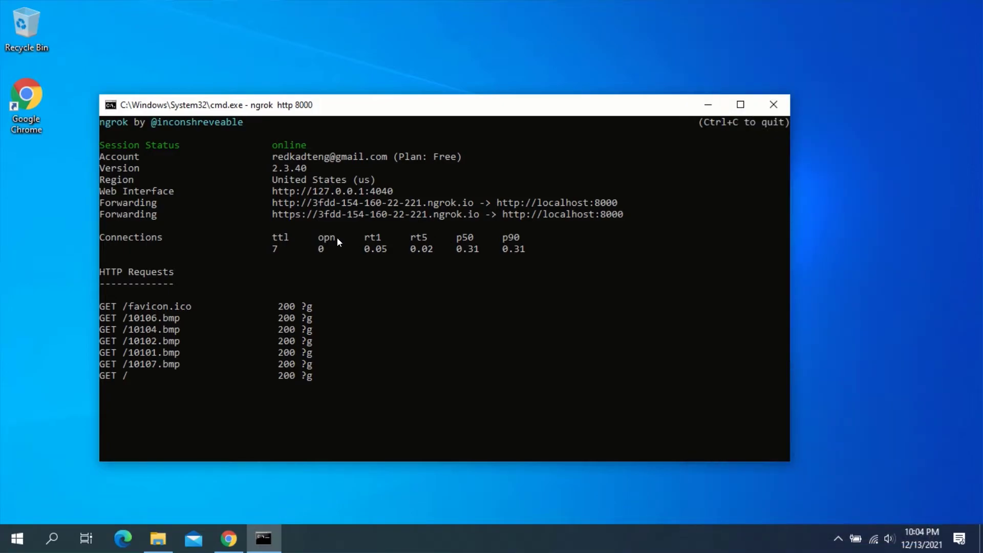
- Open bit.ly in a new Chrome tab next to the Switch Off and ngrok tabs
click(230, 540)
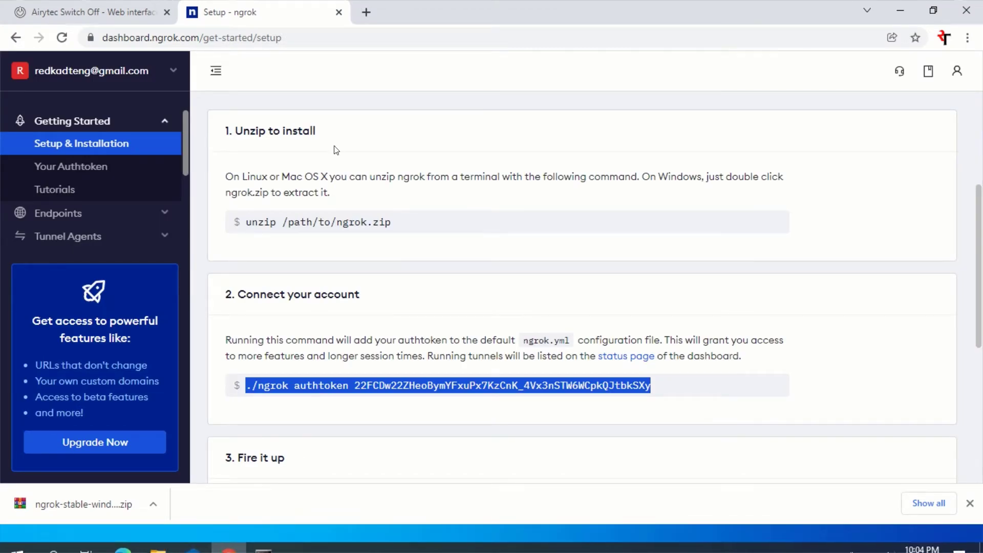
click(366, 13)
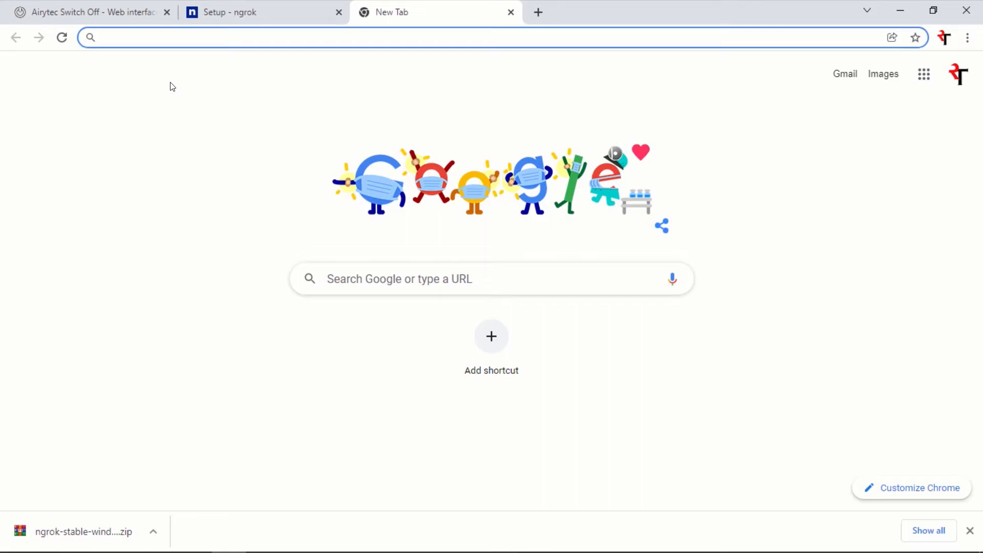
text(bi)
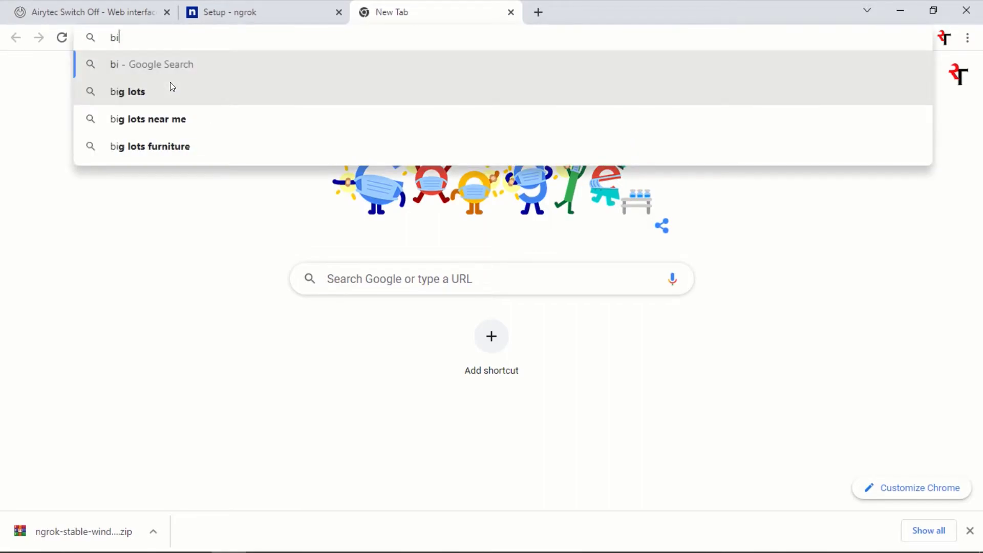
text(t.ly)
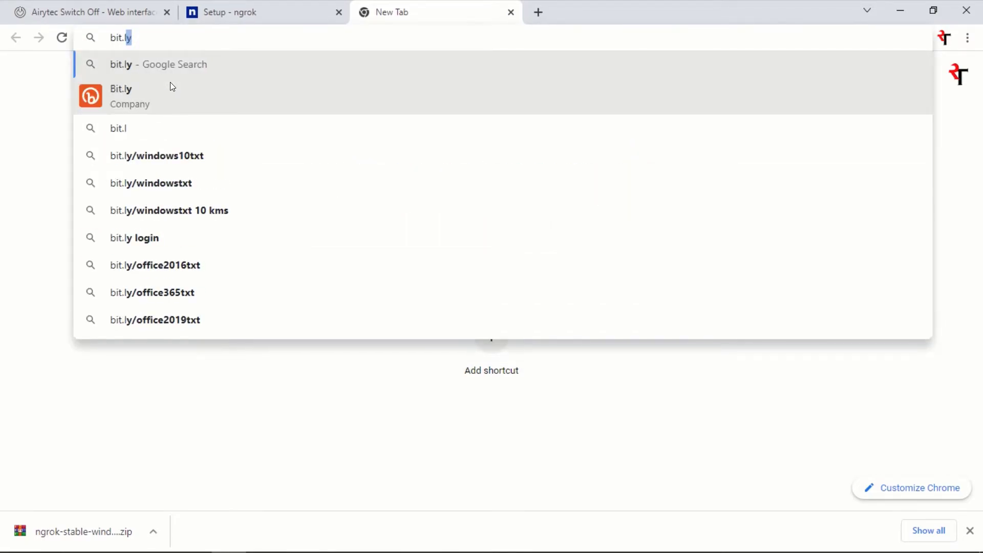
key(Return)
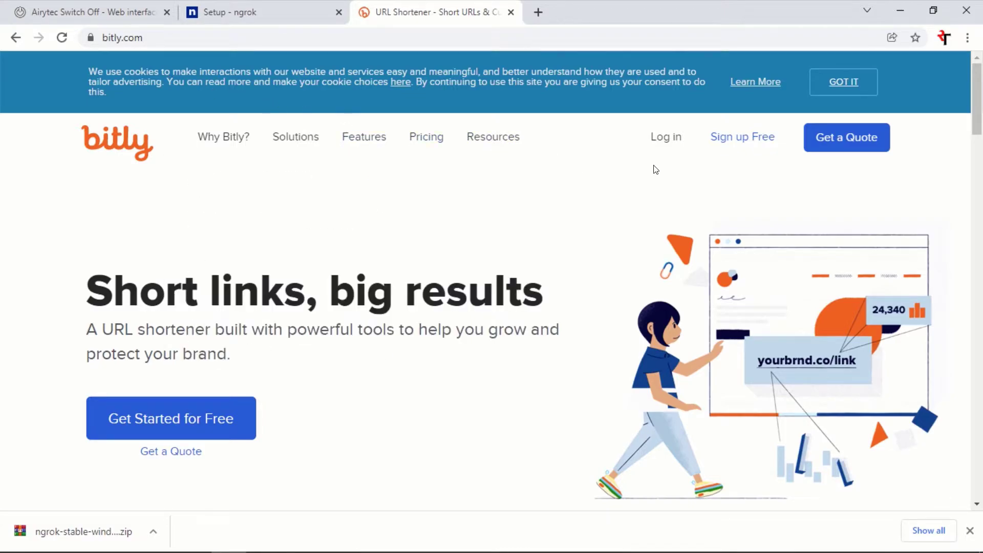
- Sign in to Bitly and bring up the Create Link panel
click(667, 138)
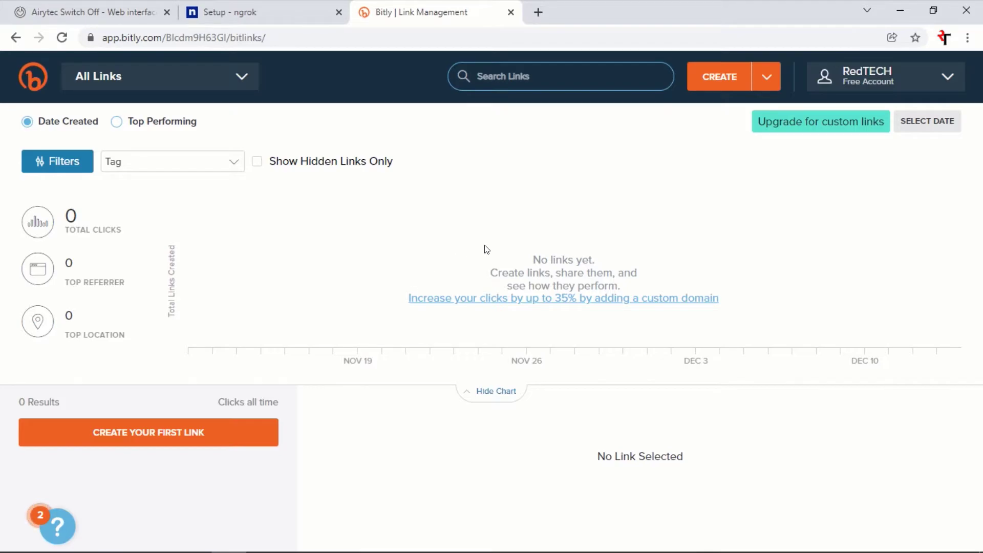
click(712, 73)
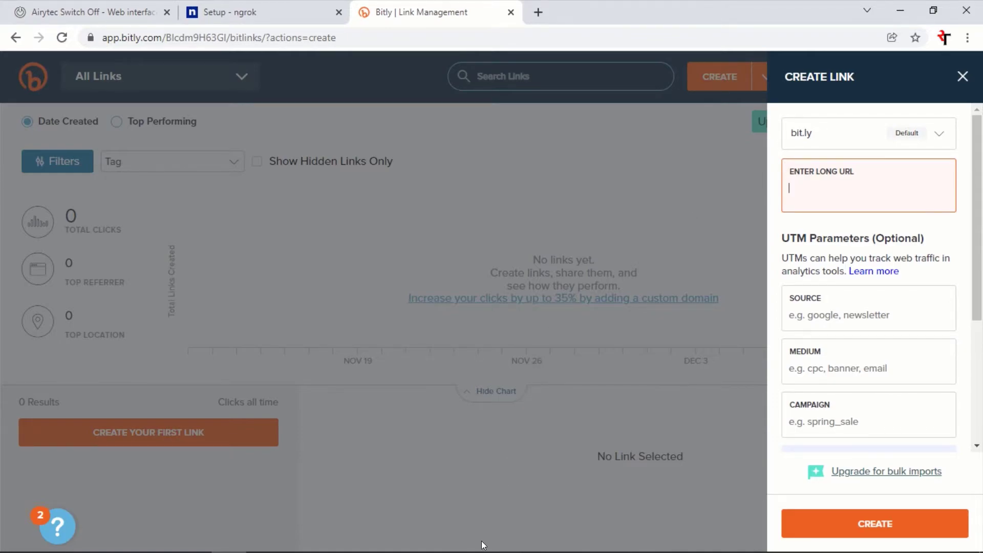
- Copy the https Forwarding URL from the ngrok console, then minimize the console
mouse_move(471, 552)
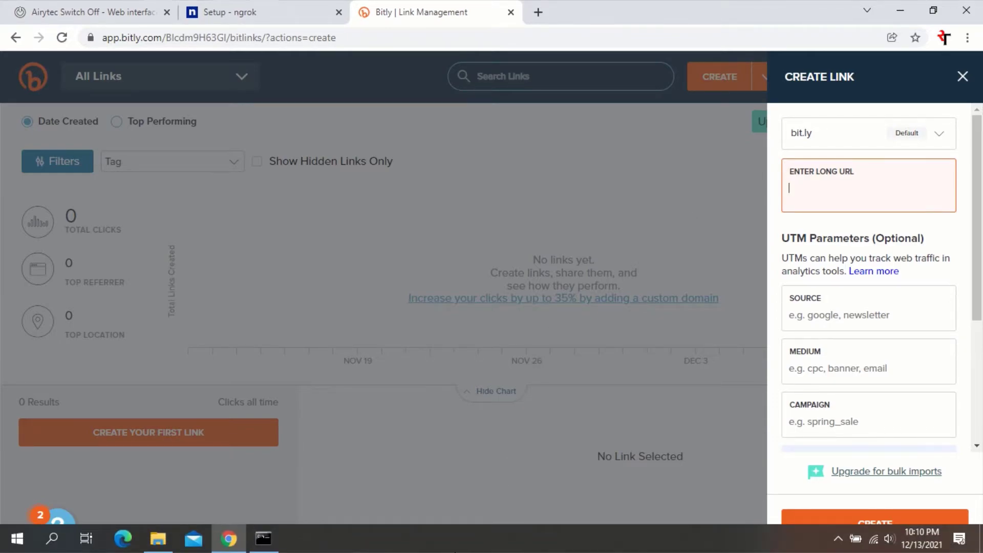
click(273, 541)
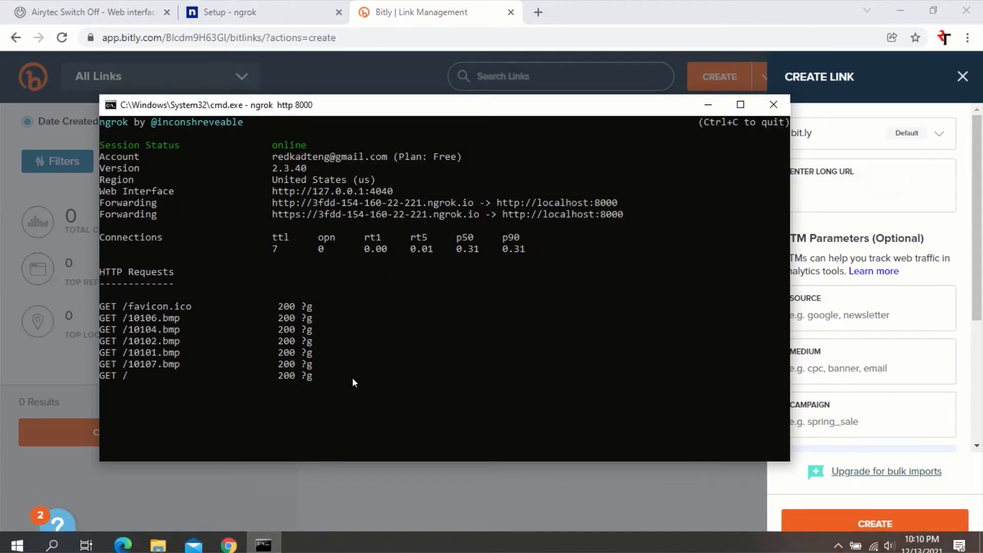
click(272, 214)
drag(301, 216, 480, 217)
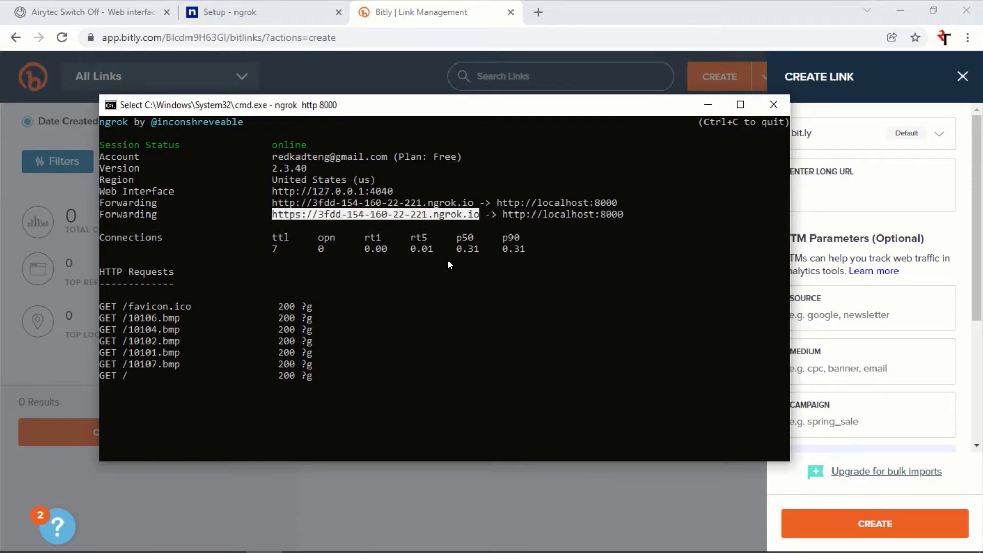
right_click(443, 276)
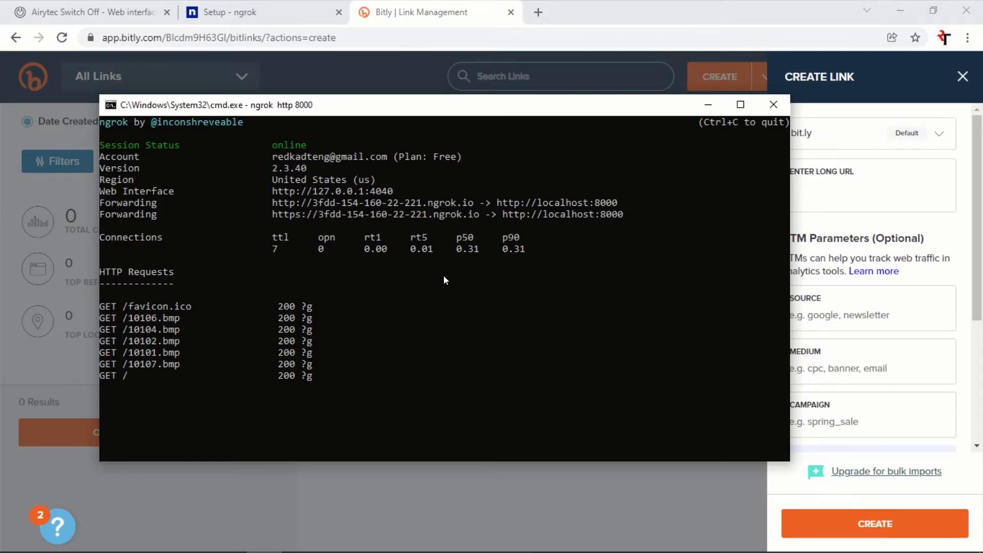
click(707, 109)
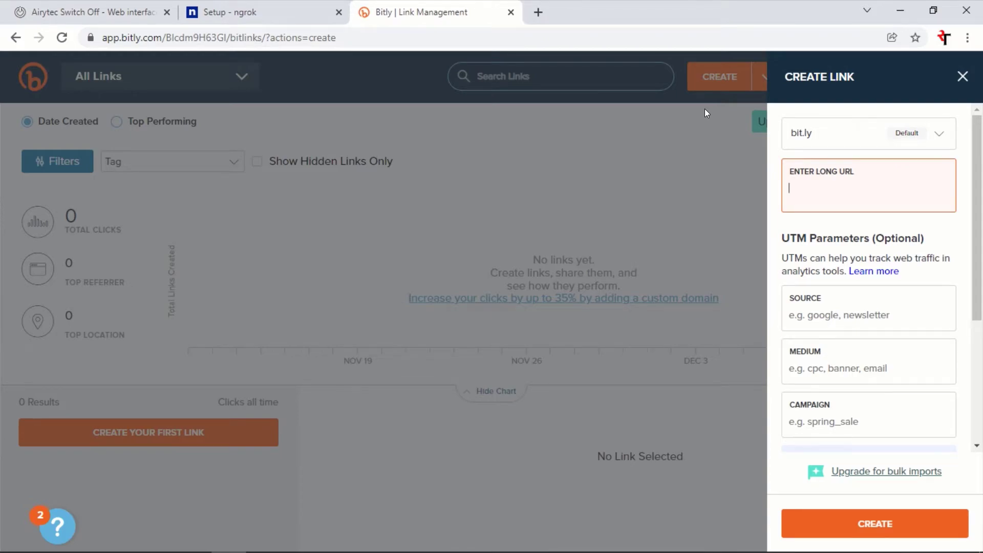
- Paste the ngrok https address as the long URL and create the short link
right_click(800, 188)
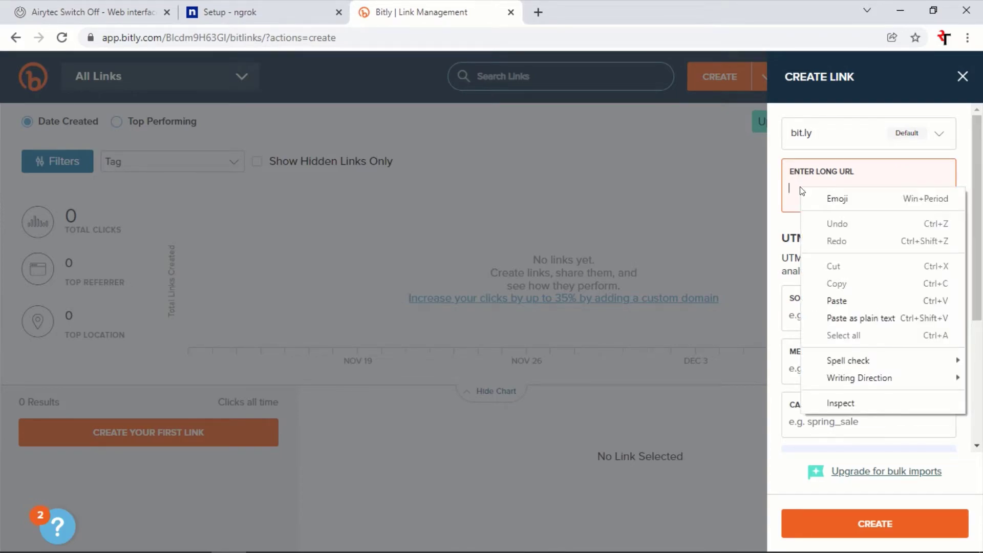
click(838, 301)
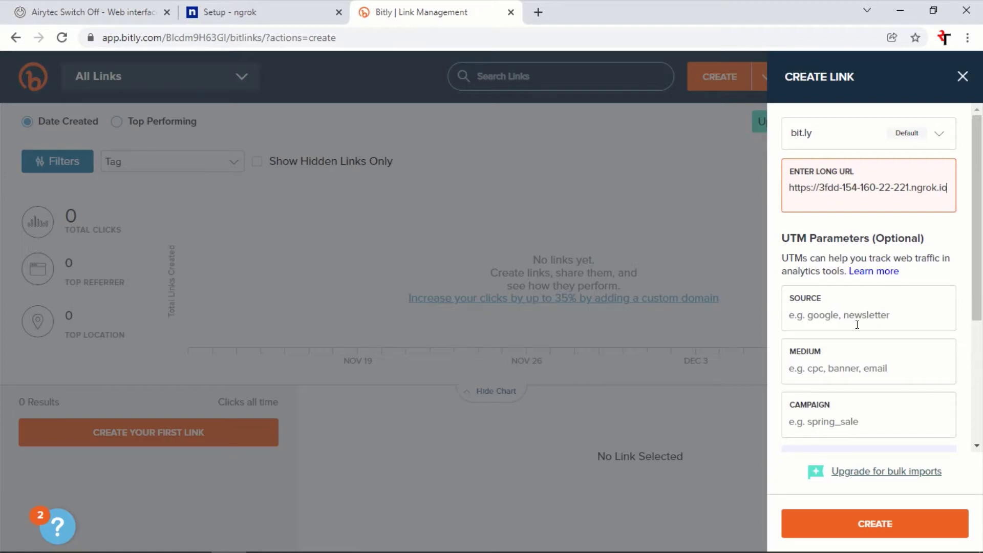
click(861, 525)
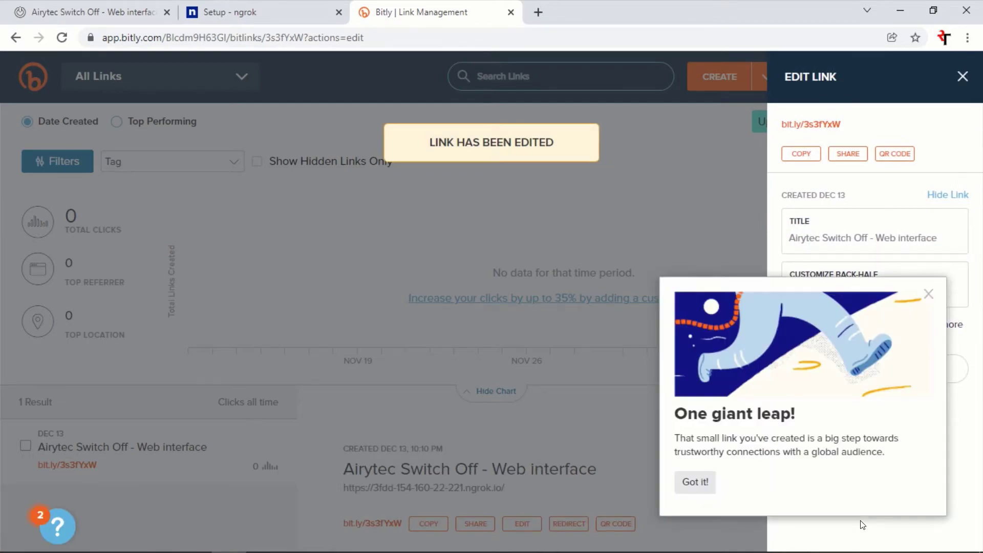
click(927, 293)
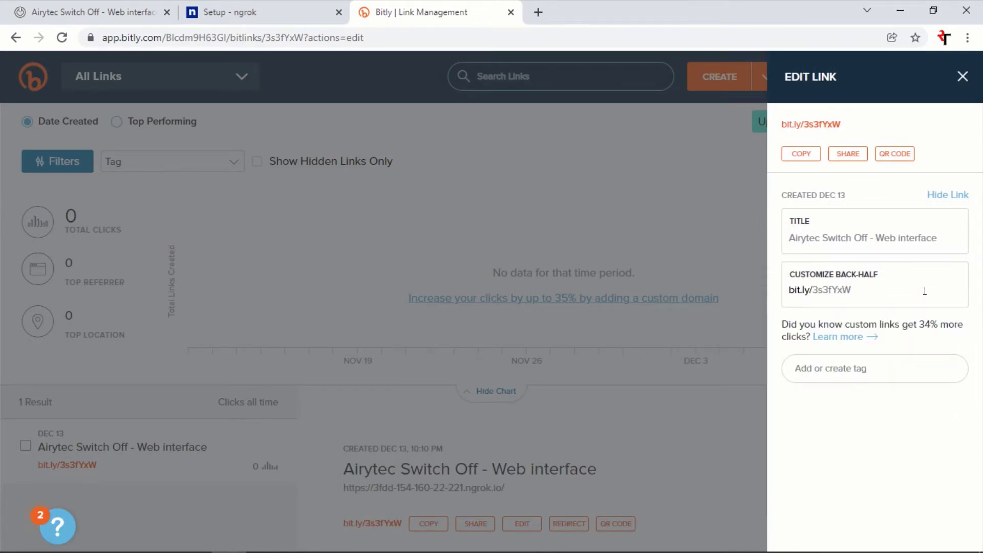
- Replace back-half 3s3fYxW with pccontrol, save it, and minimize Chrome
click(861, 292)
drag(861, 293, 813, 289)
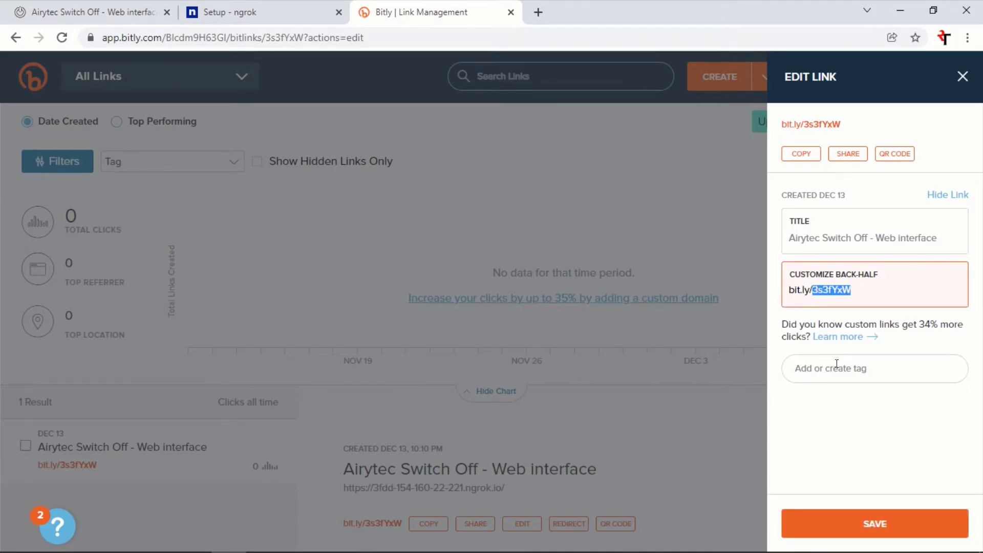
text(pccontrol)
click(870, 527)
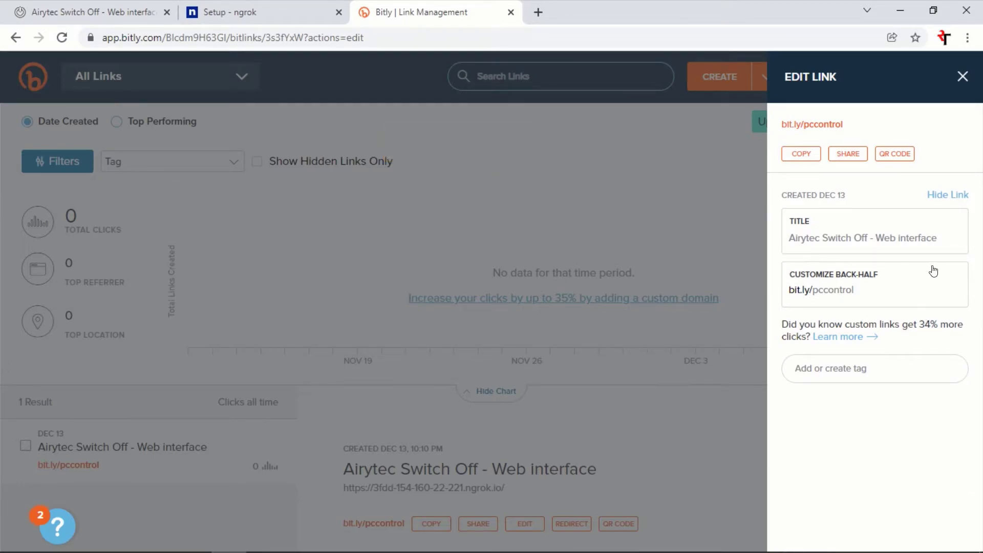
click(901, 10)
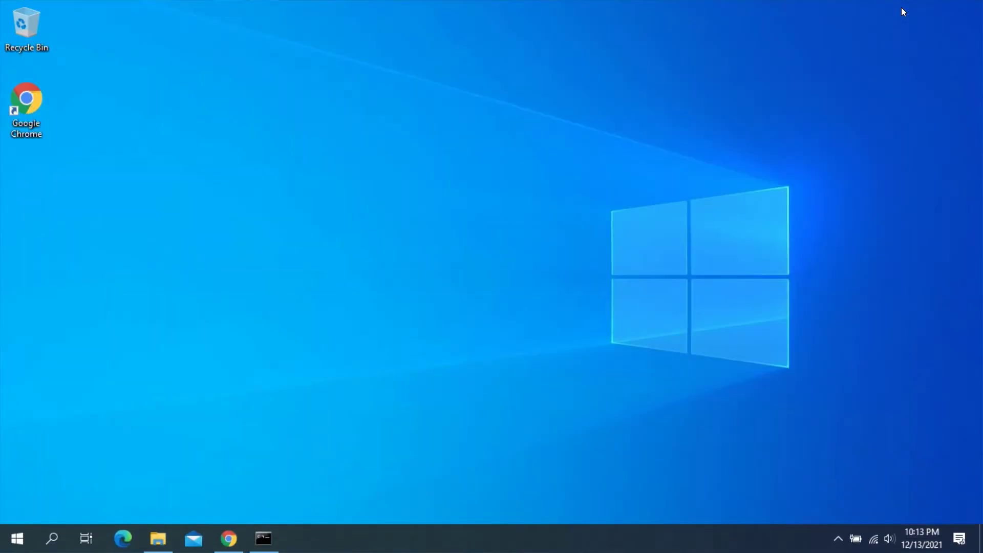
- Restore the ngrok console to see the new GET requests and robots.txt 404
click(262, 538)
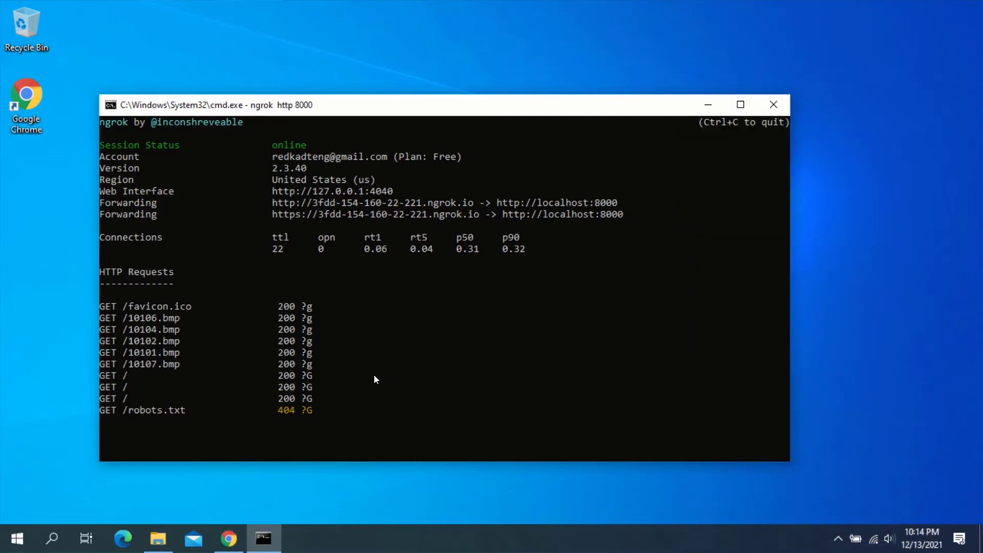
- Set the Switch Off action to Predefined scripts and open the Open calculator scripts folder
click(706, 104)
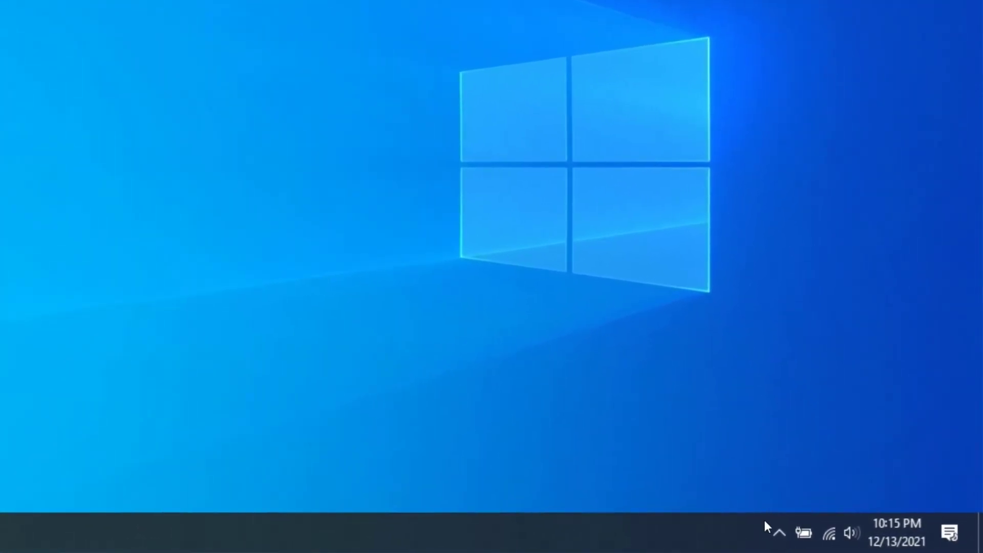
click(796, 534)
click(757, 494)
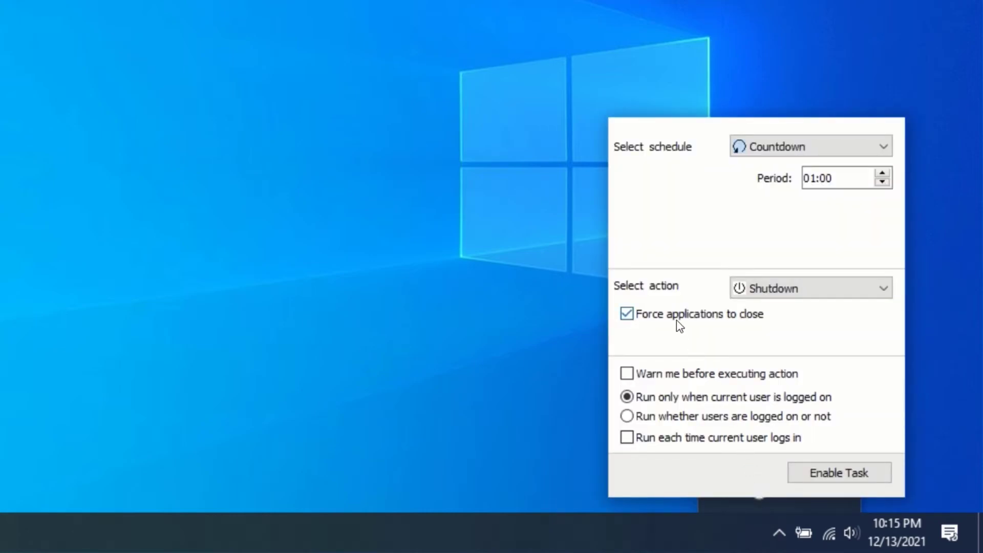
click(793, 289)
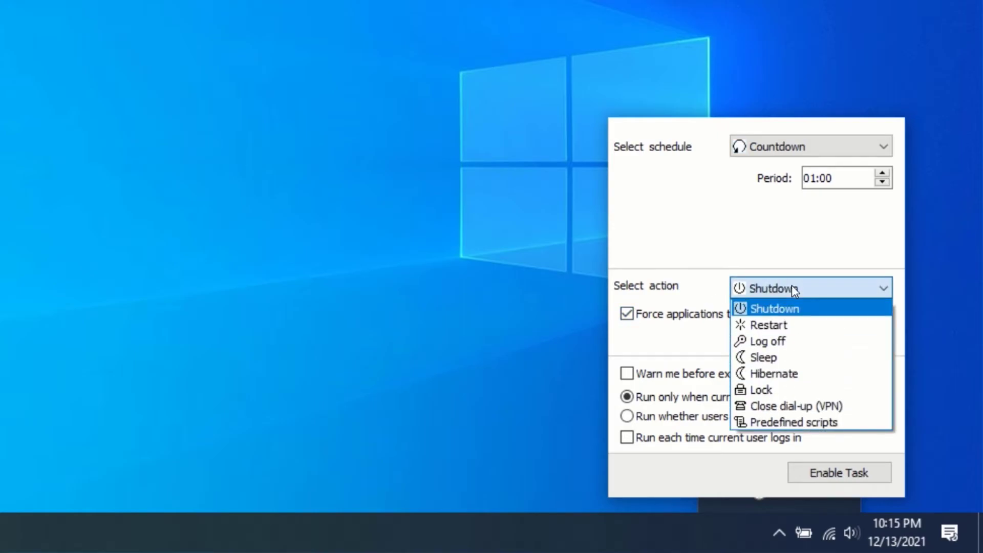
click(793, 421)
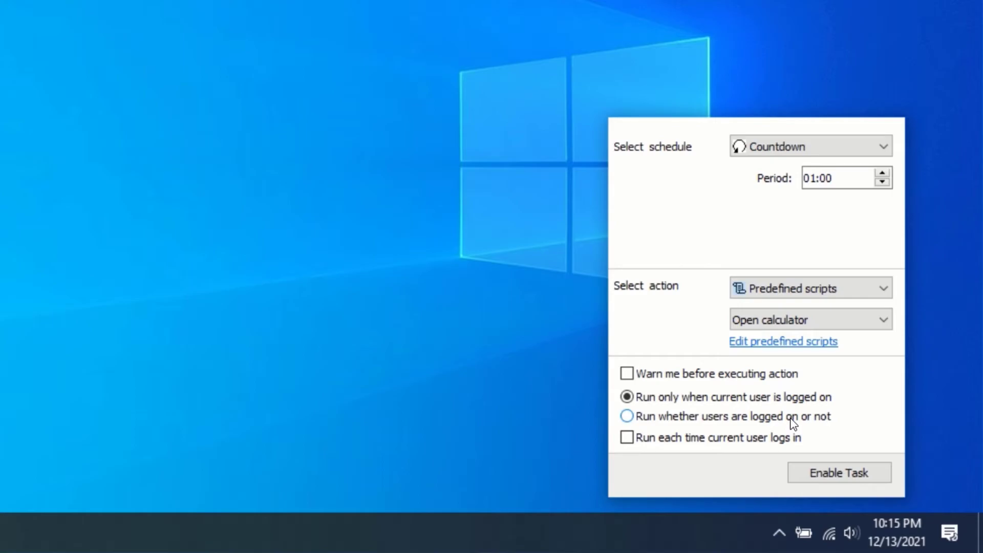
click(770, 339)
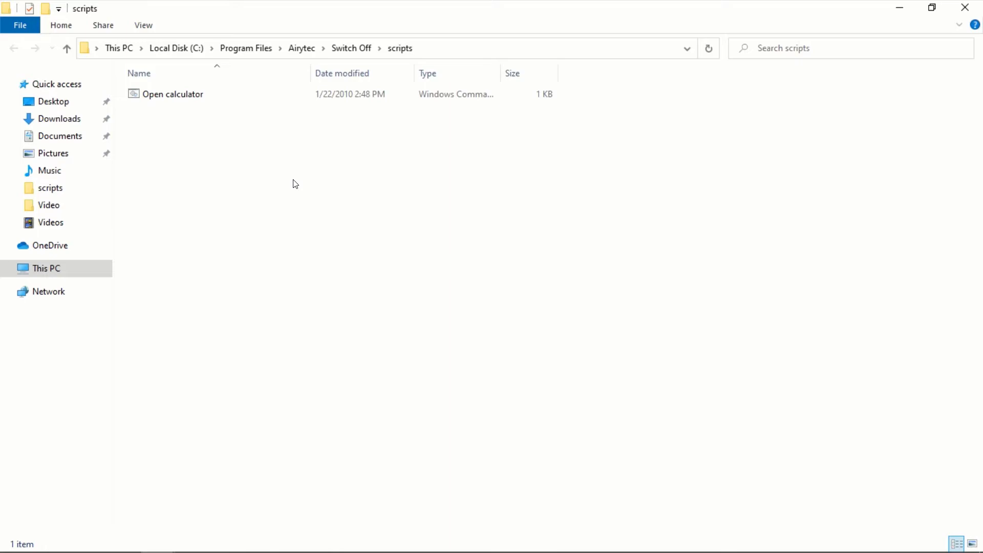
click(908, 8)
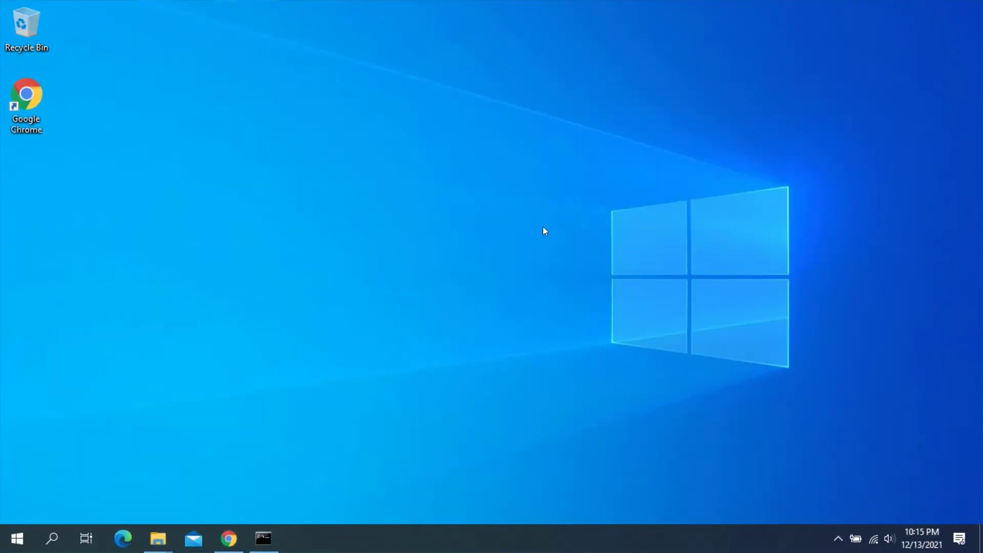
- Create a New Text Document on the desktop and open it in Notepad
right_click(513, 248)
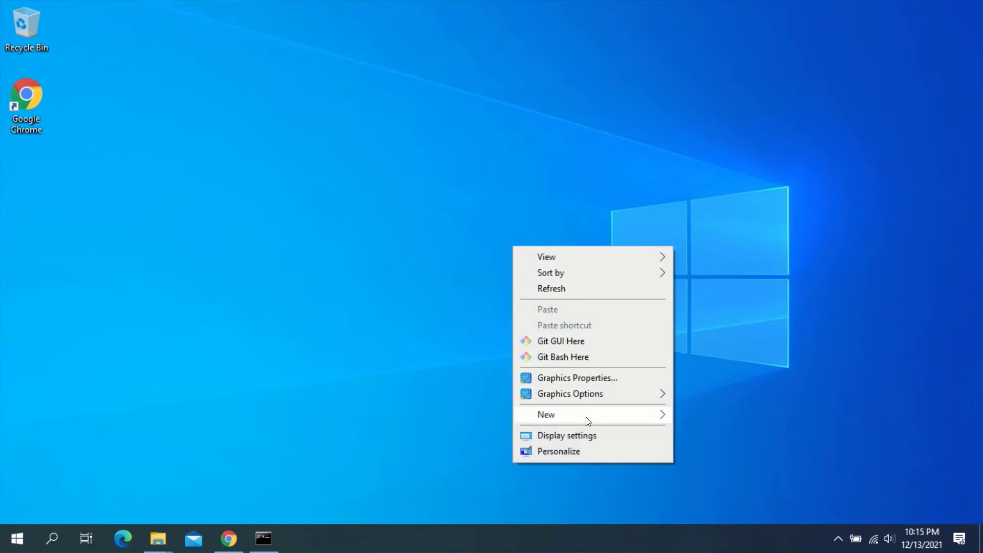
mouse_move(588, 419)
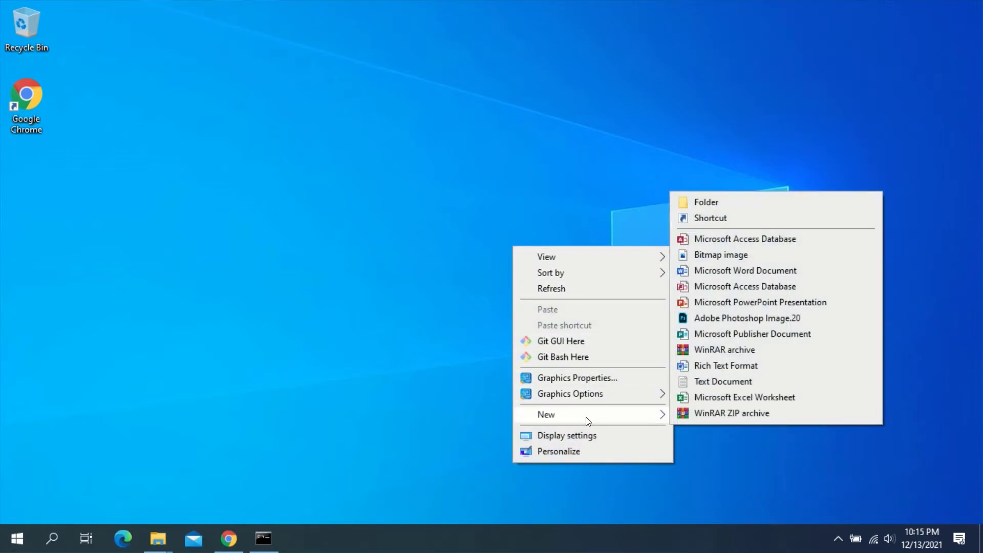
click(709, 379)
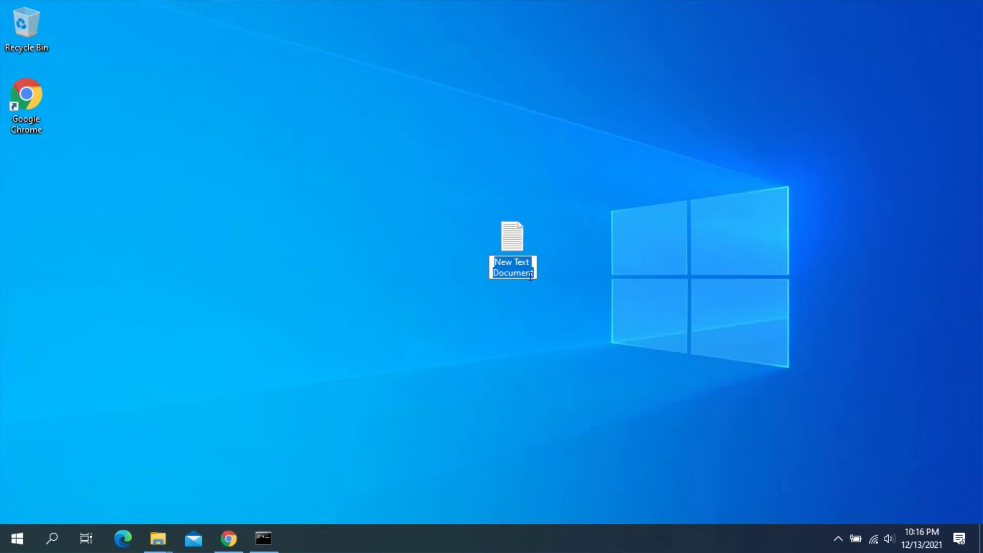
key(Return)
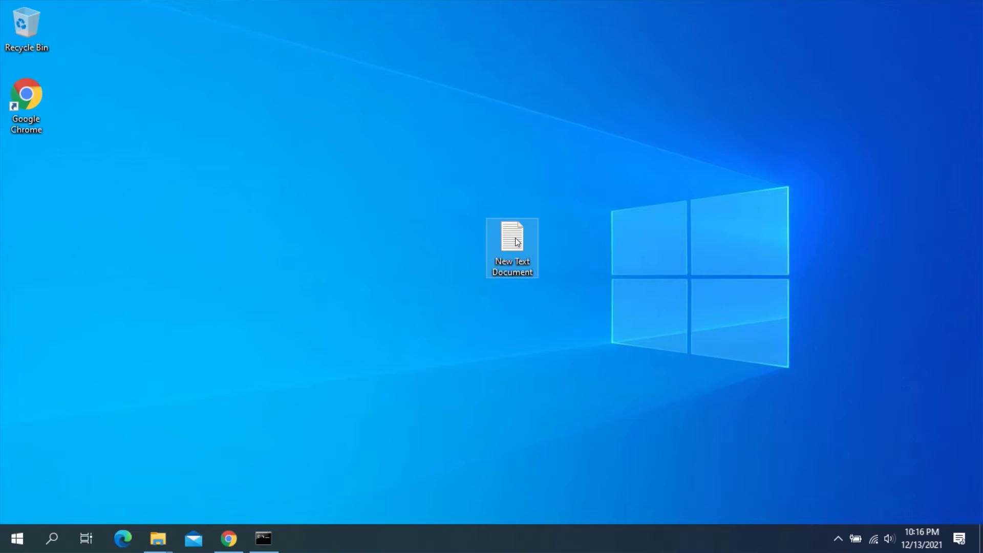
double_click(515, 236)
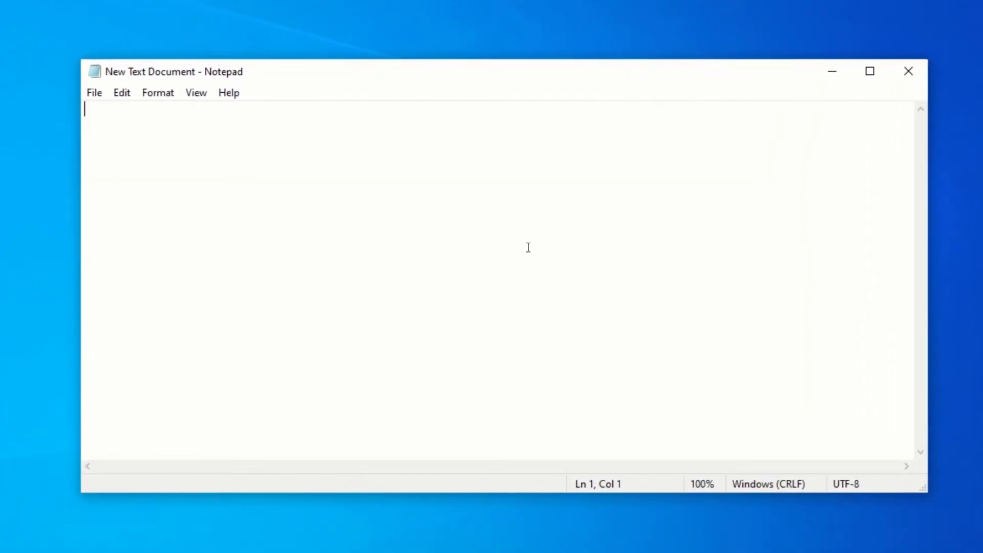
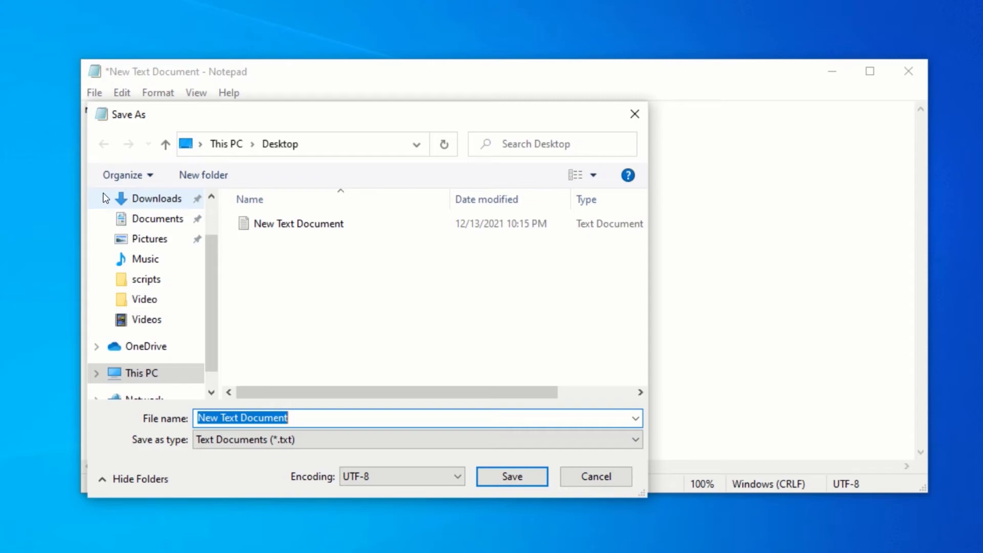
- Save the Notepad command to the Desktop as 'Empty bin.cmd' and close Notepad
scroll(147, 245, up, 1)
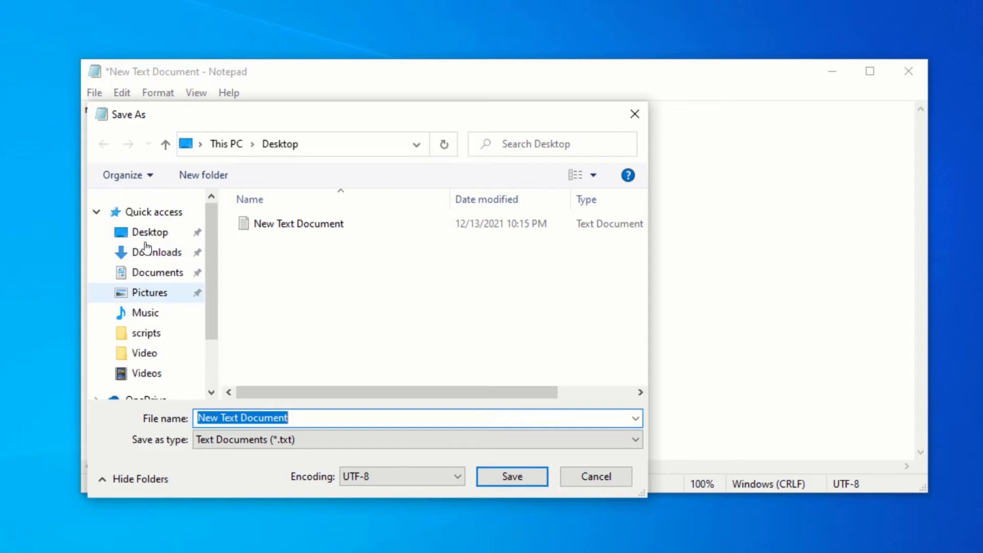
click(165, 231)
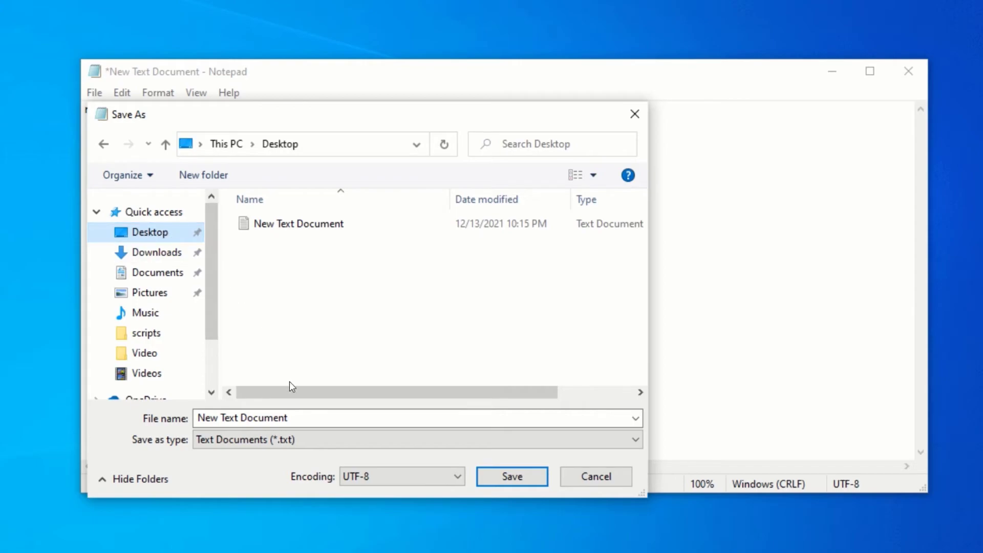
click(296, 415)
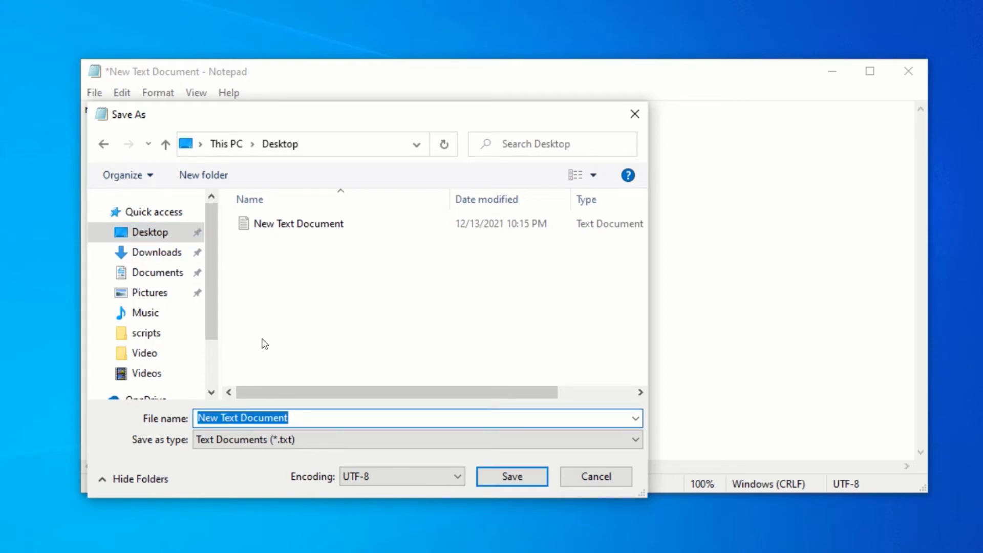
text(Empty)
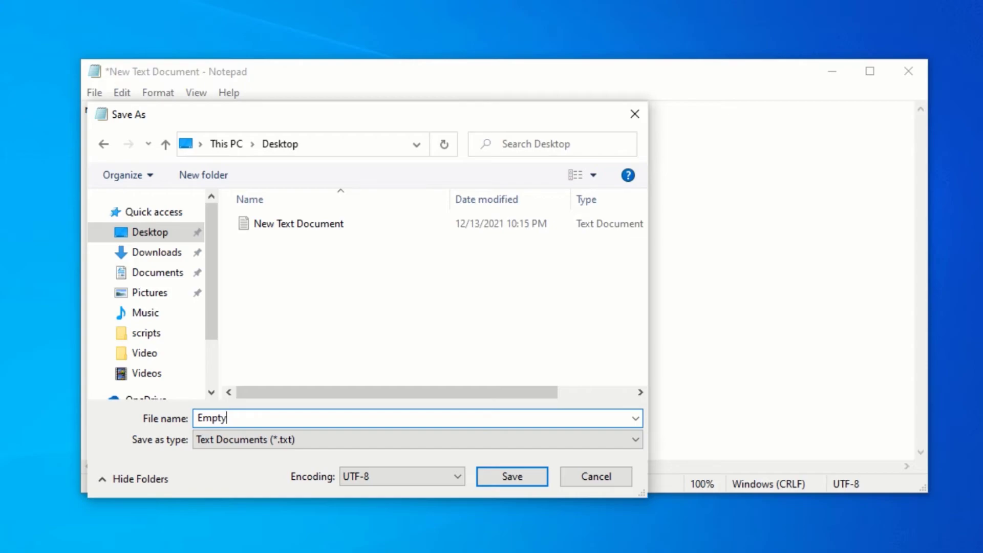
text( bin.cmd)
click(507, 476)
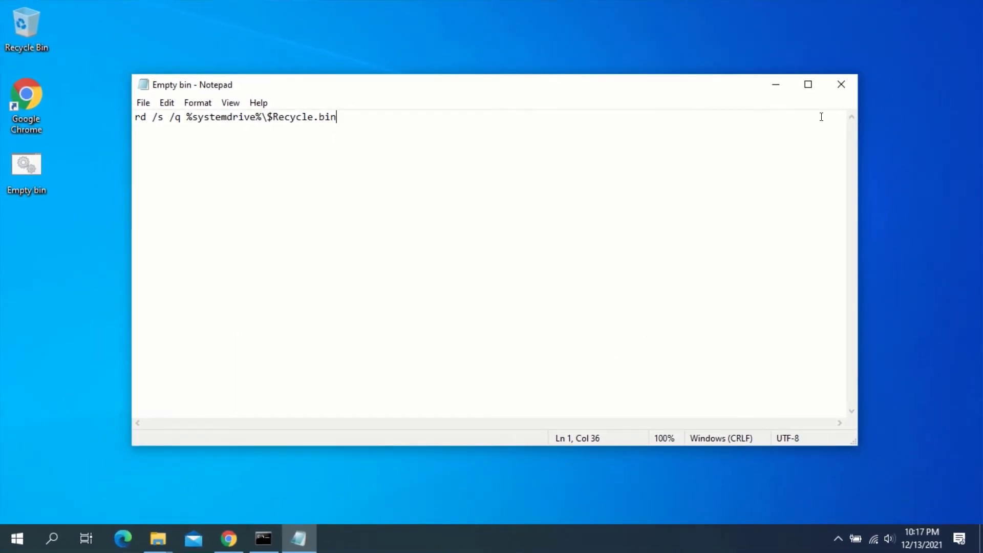
click(842, 86)
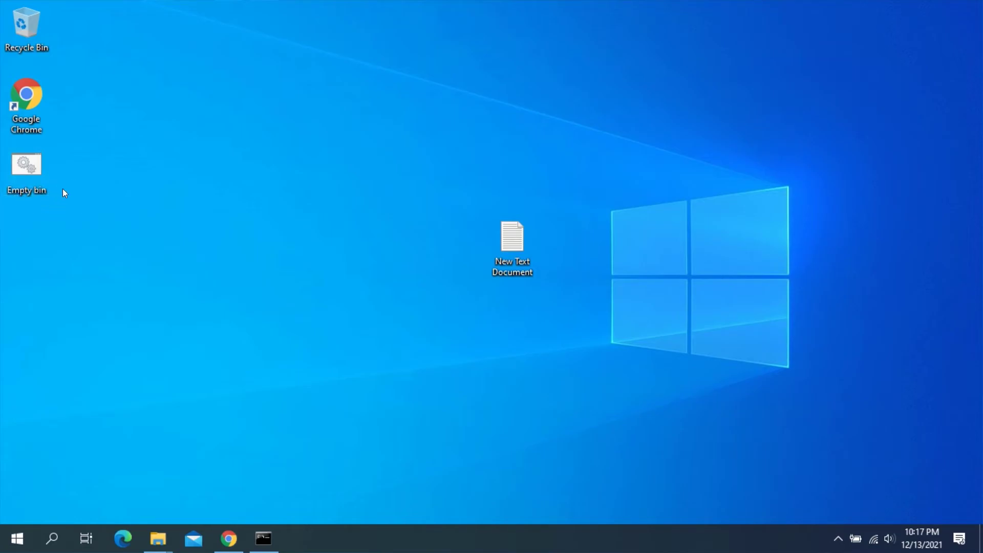
- Delete the New Text Document, then check the Recycle Bin until it shows 0 items
right_click(510, 233)
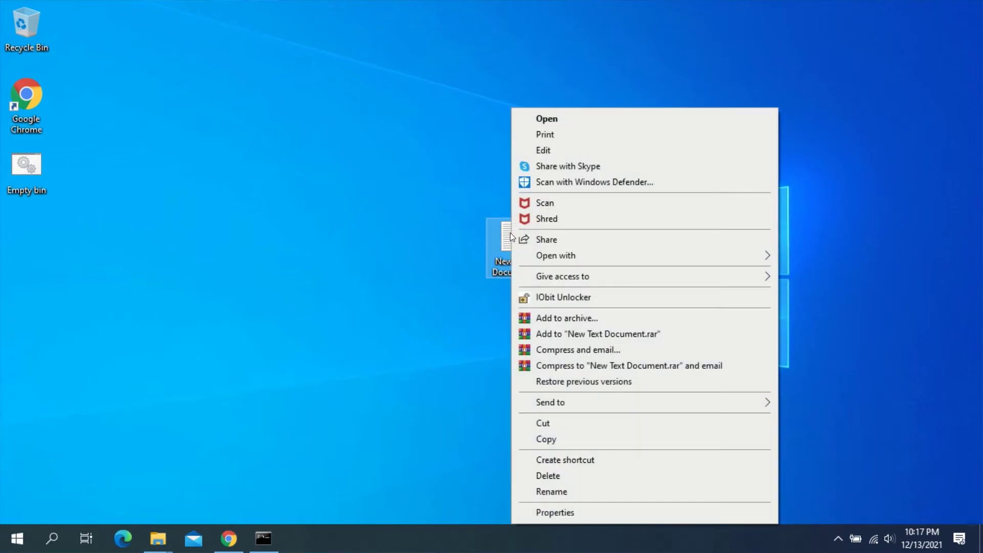
click(561, 475)
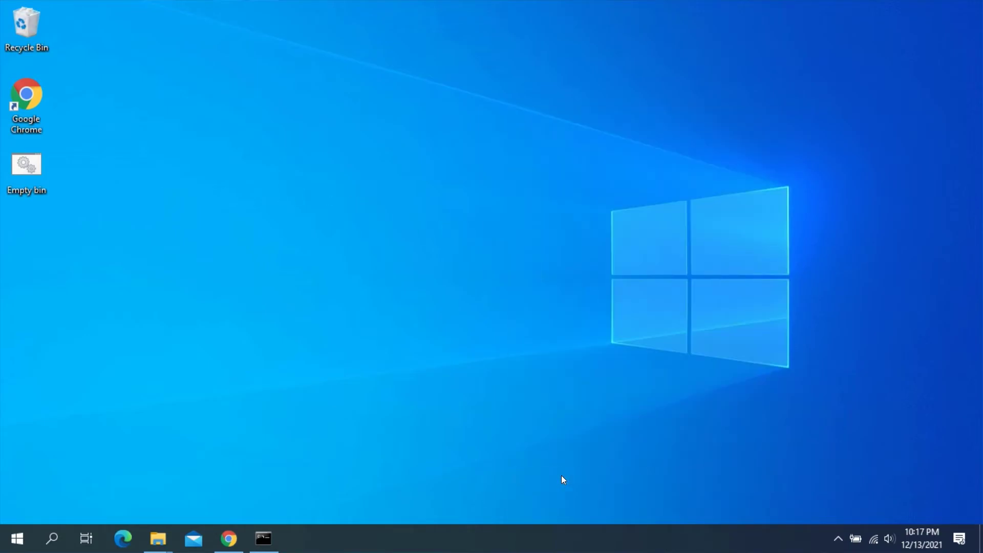
double_click(24, 29)
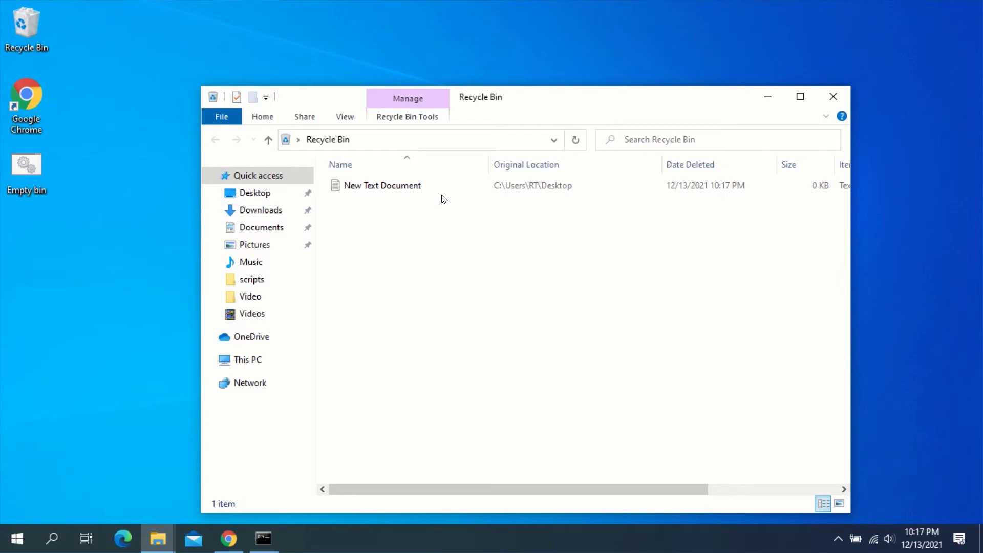
drag(587, 105, 588, 78)
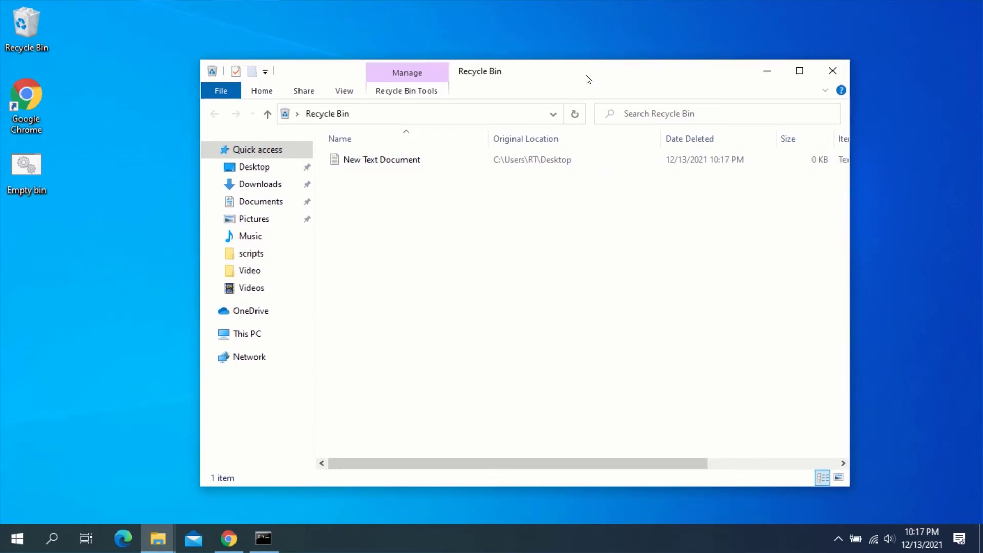
click(819, 72)
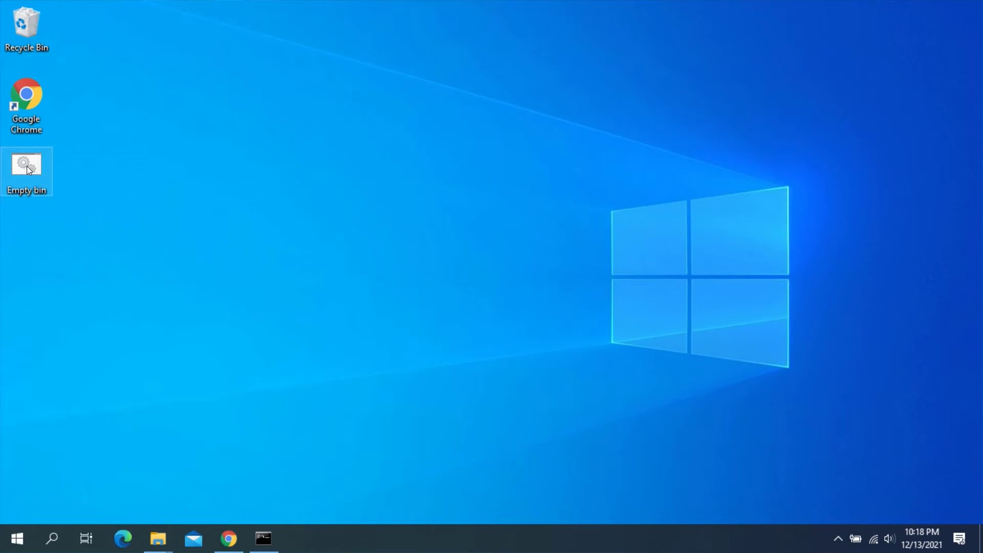
double_click(30, 22)
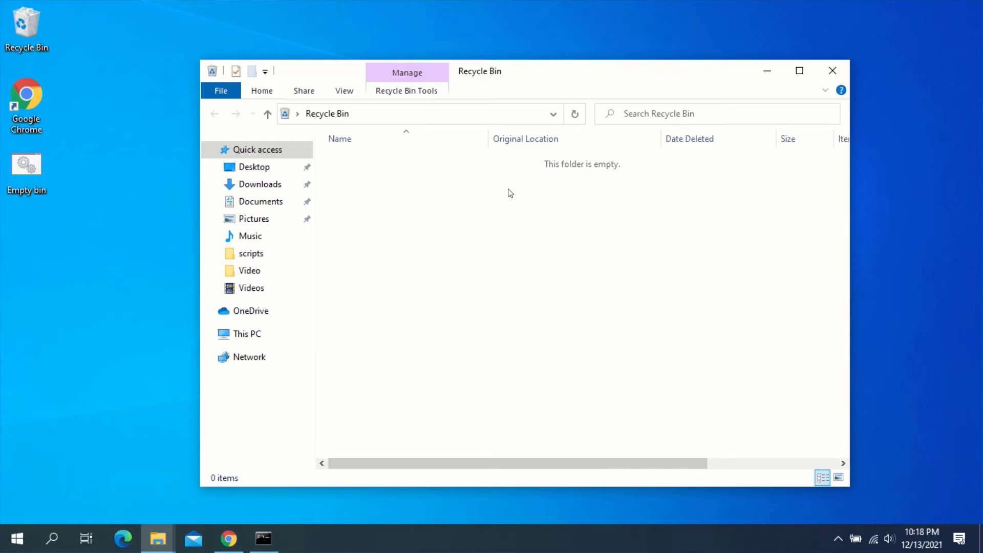
click(820, 70)
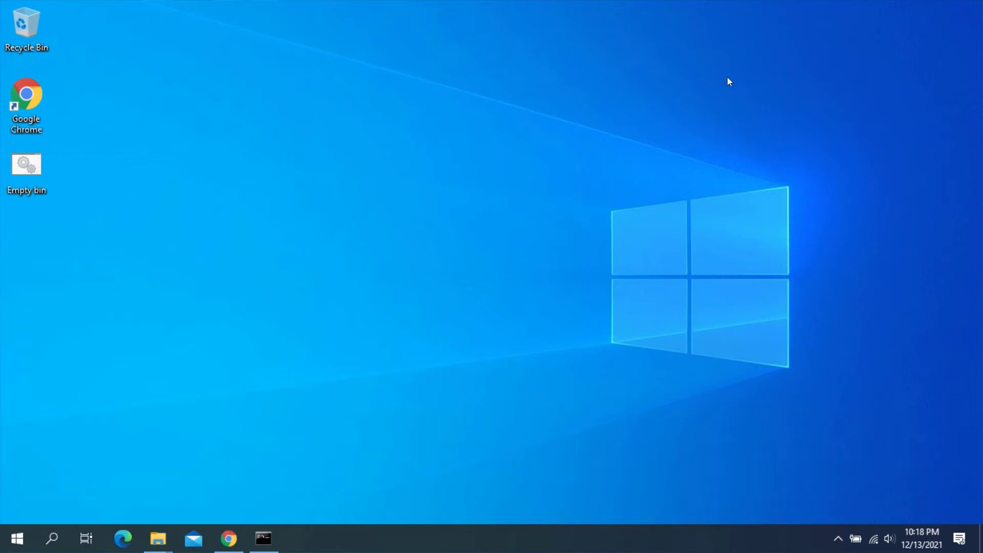
- Copy the Empty bin script into the Switch Off scripts folder, granting administrator permission
right_click(27, 163)
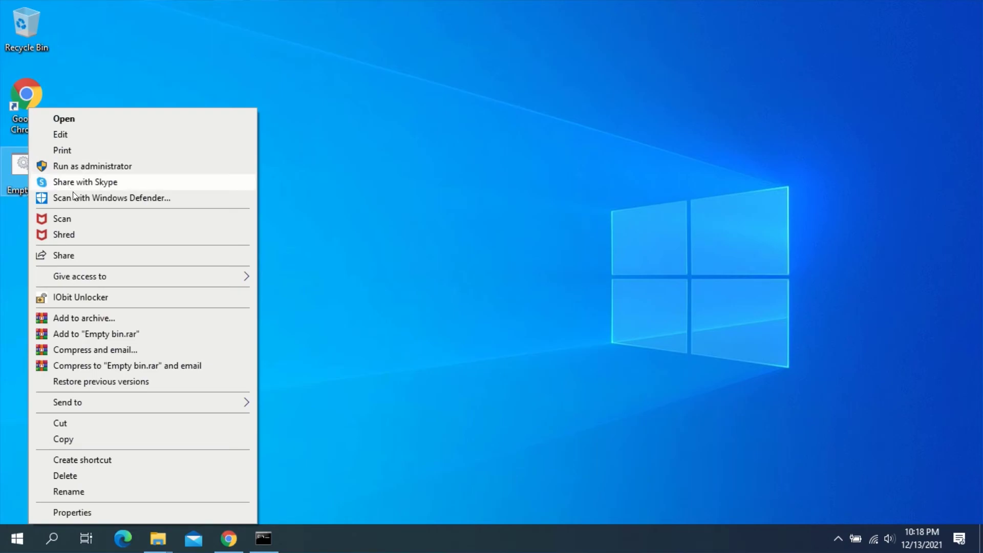
click(64, 440)
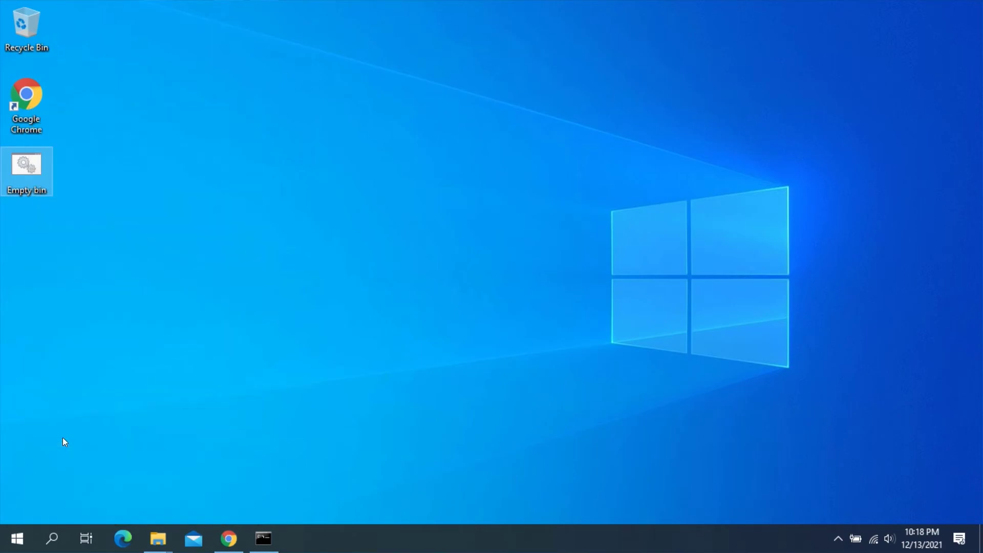
click(163, 543)
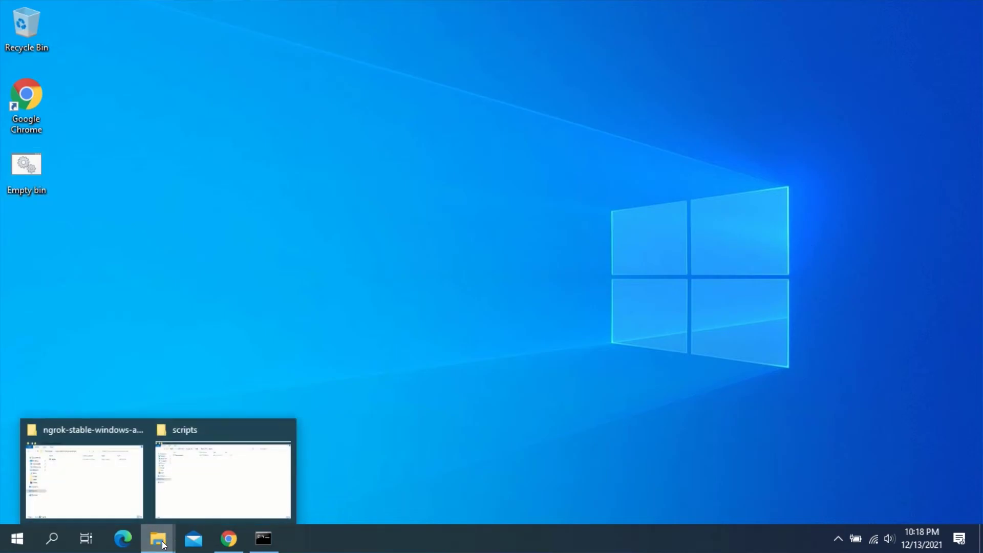
click(203, 474)
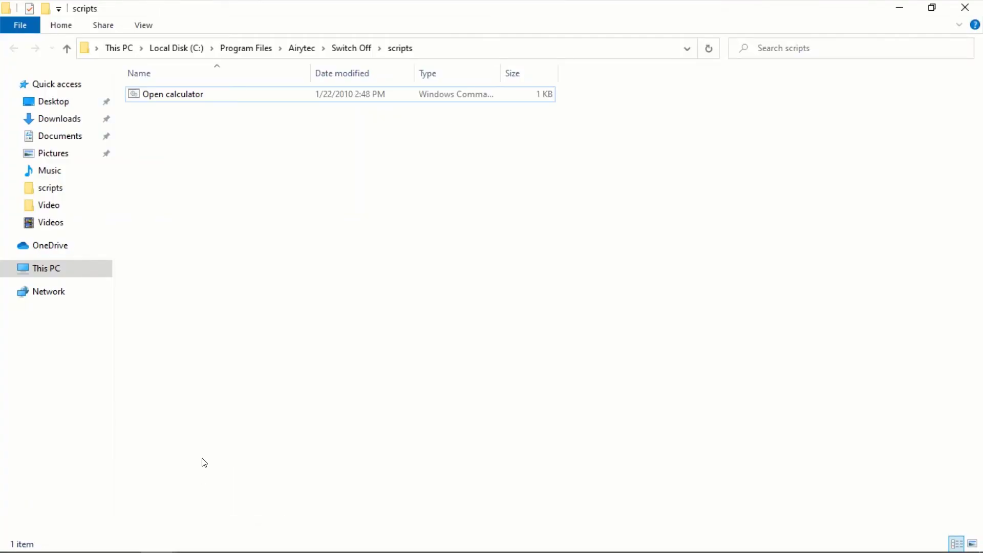
right_click(261, 207)
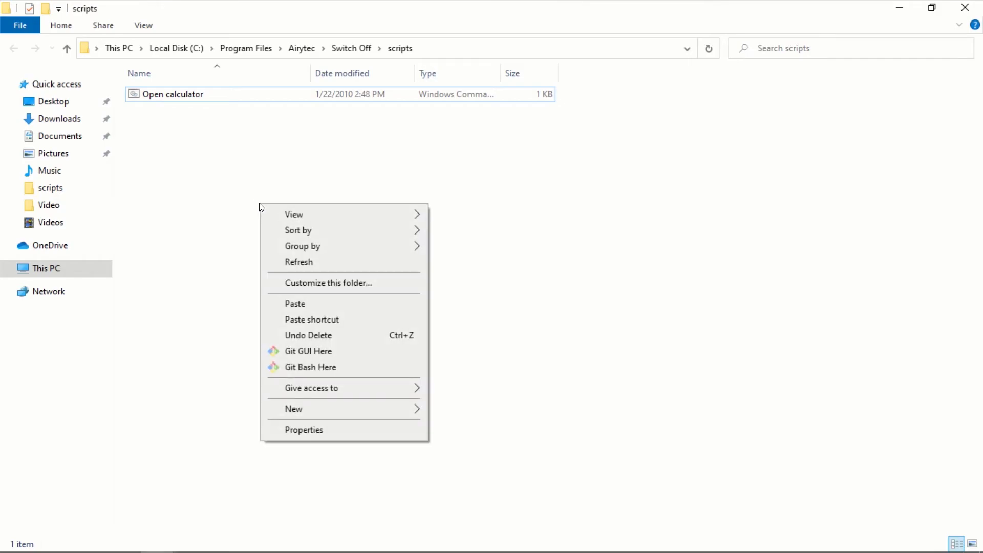
click(321, 306)
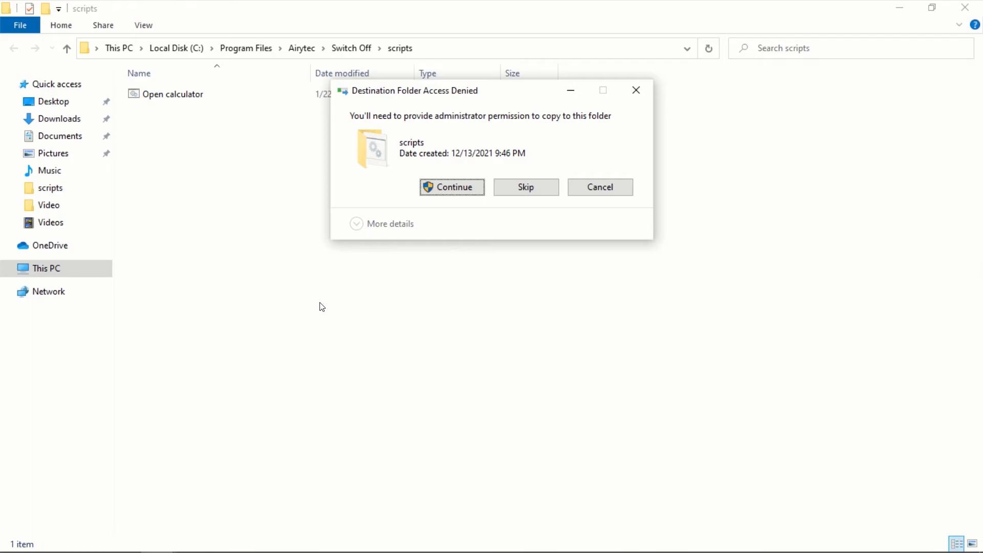
click(453, 186)
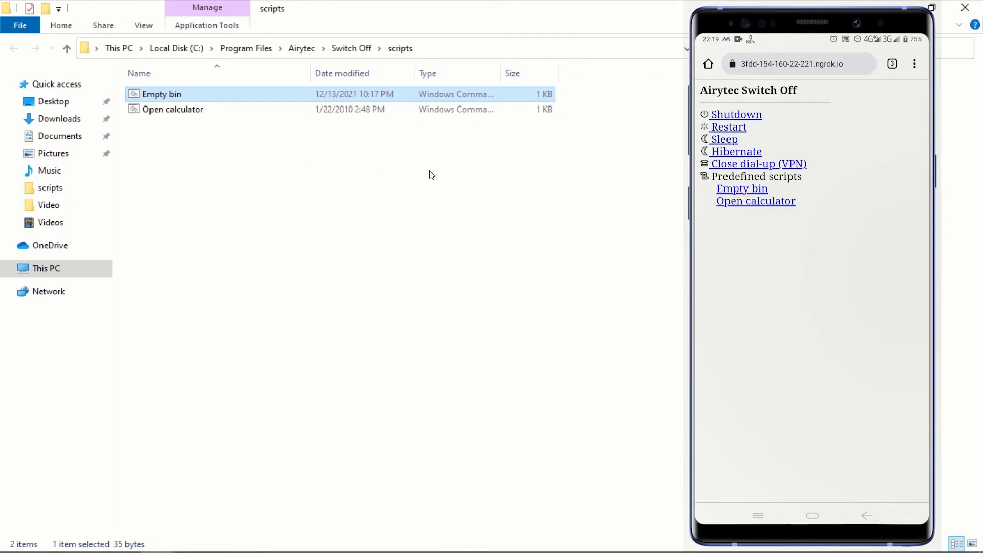
- Delete the Empty bin shortcut from the desktop and check it landed in the Recycle Bin
click(903, 4)
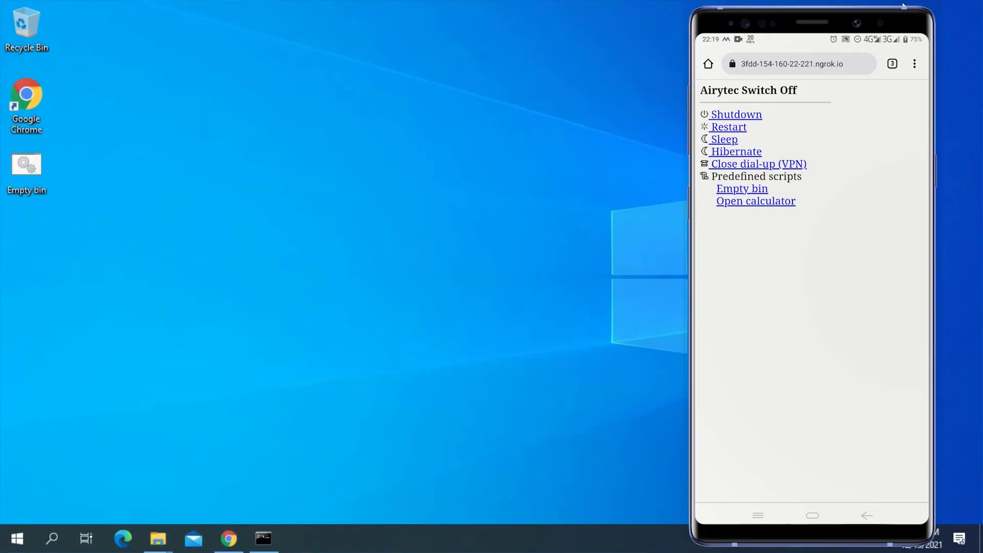
right_click(30, 163)
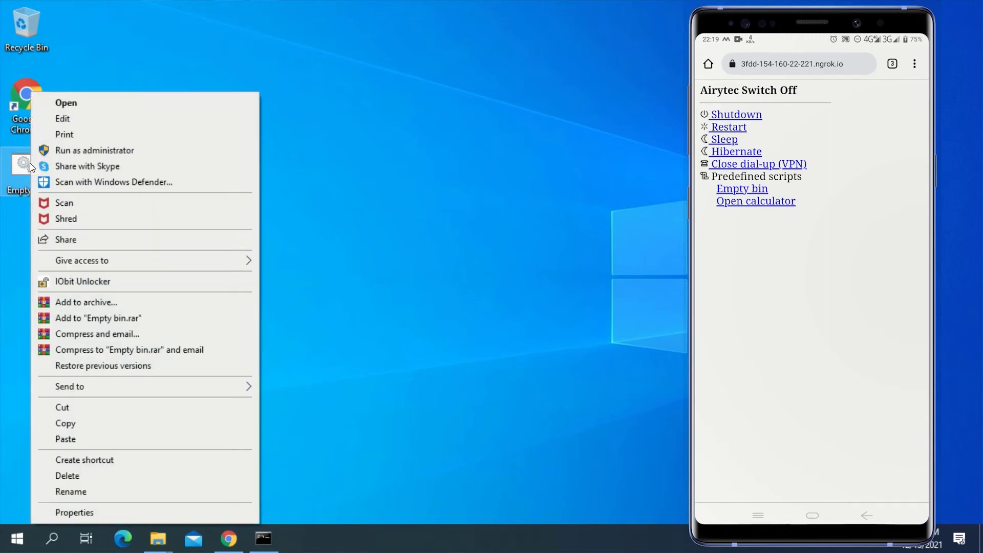
click(70, 476)
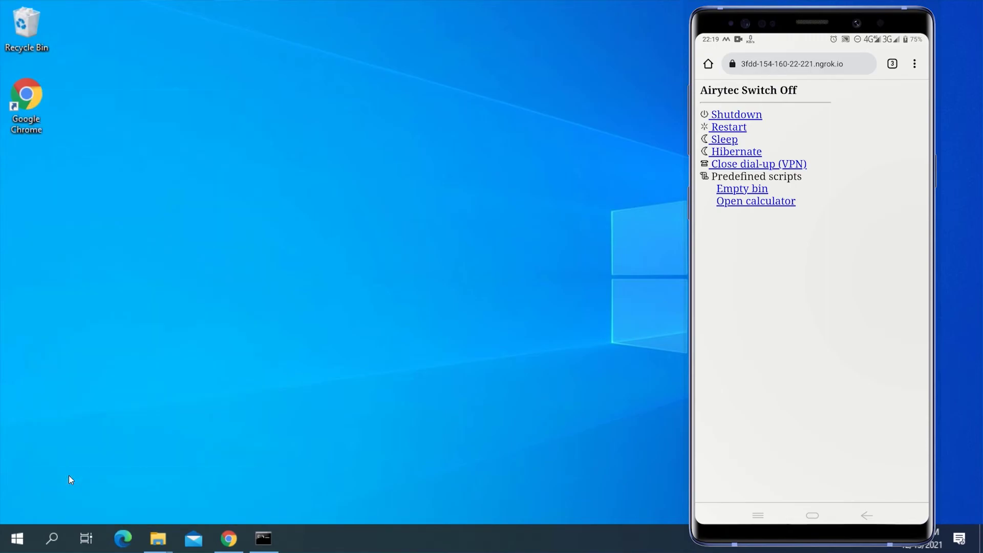
double_click(31, 27)
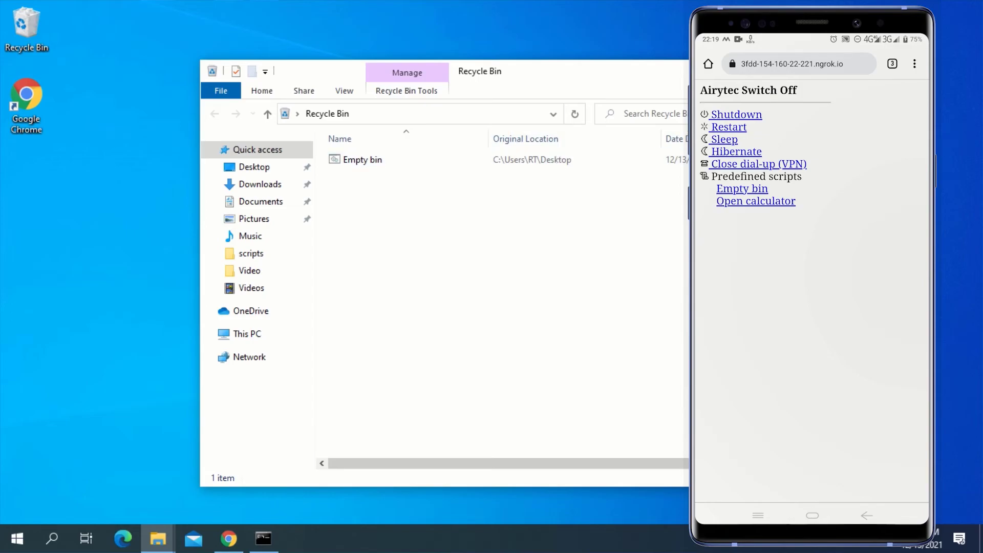
key(super+d)
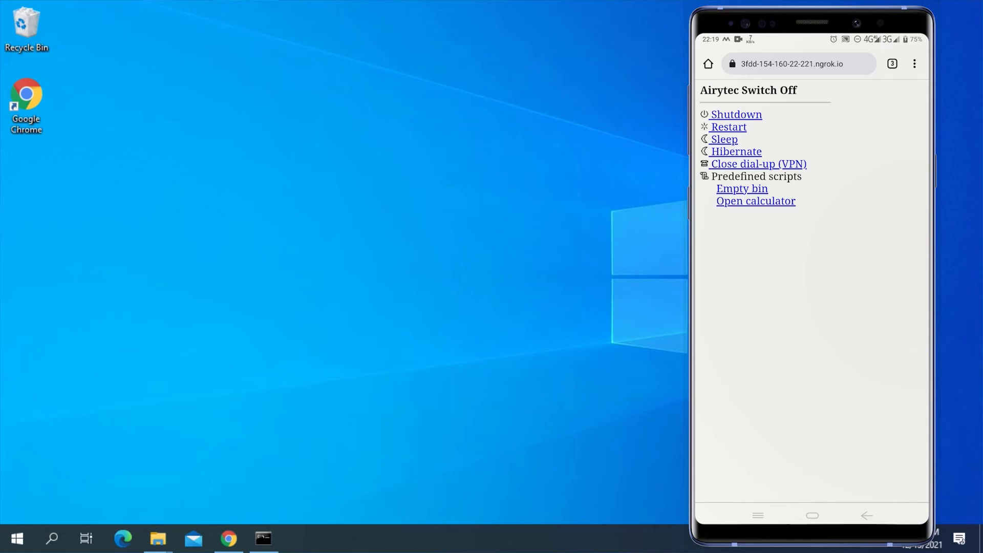
- Run the Empty bin script from the phone and confirm the Recycle Bin is empty
click(742, 189)
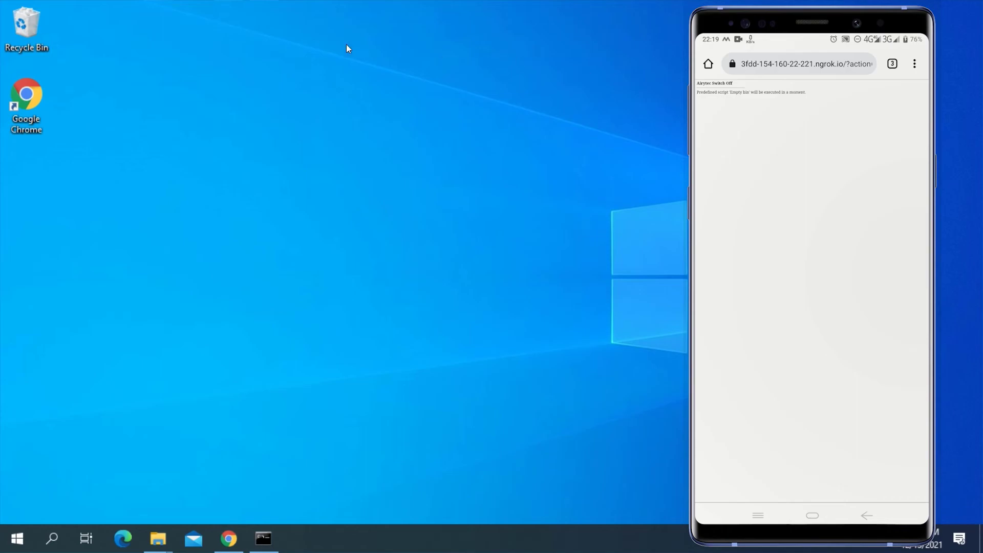
double_click(21, 20)
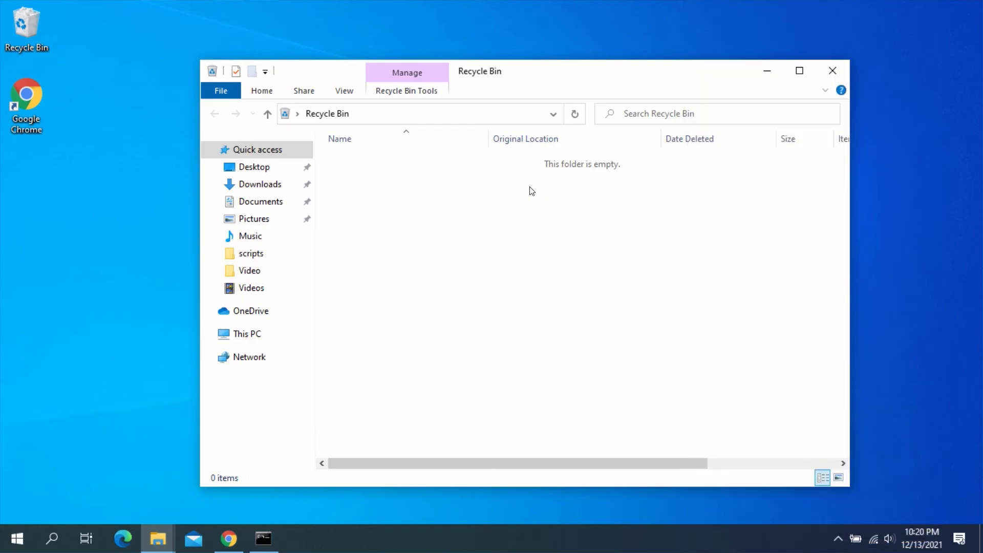
click(832, 70)
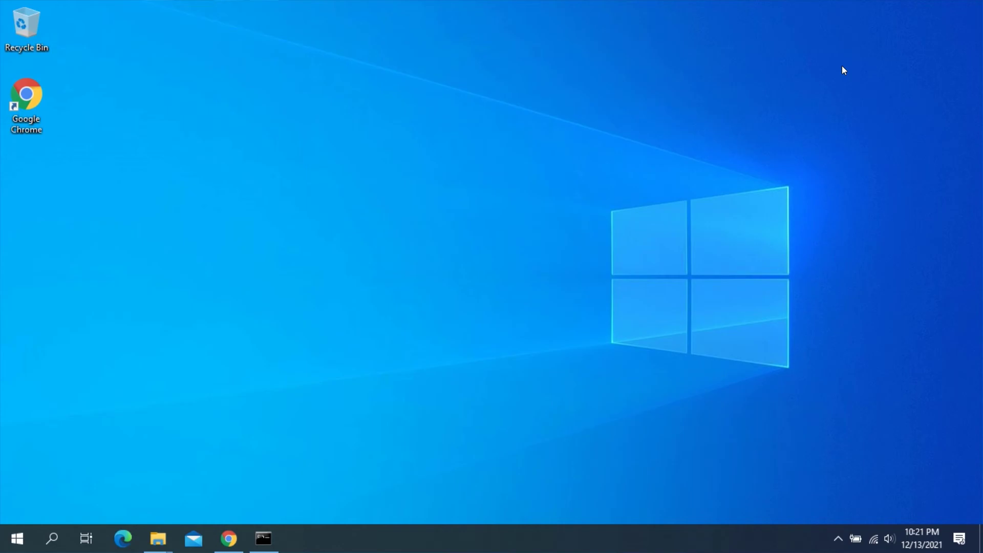
- Set the Switch Off task schedule to run daily at 10:00 AM
click(838, 538)
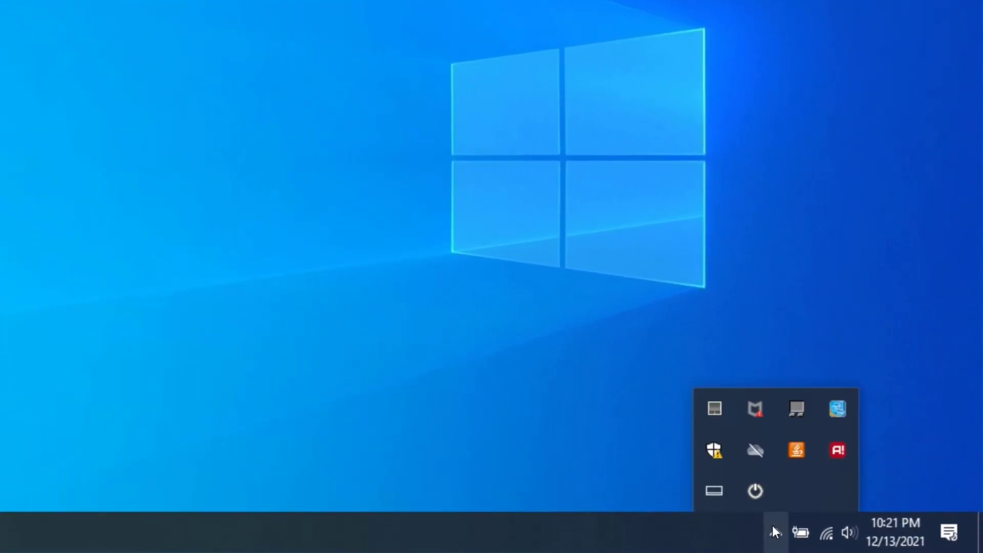
click(755, 489)
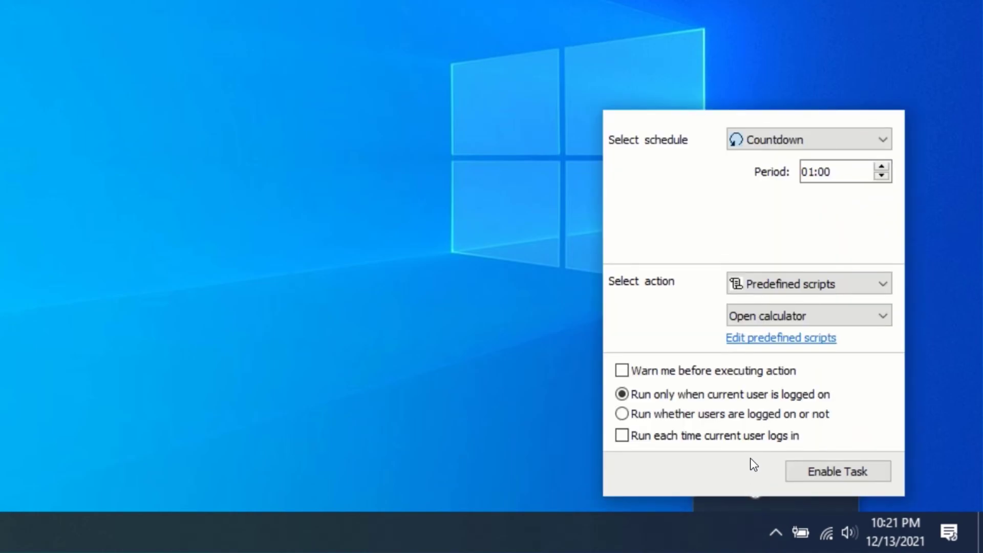
click(797, 136)
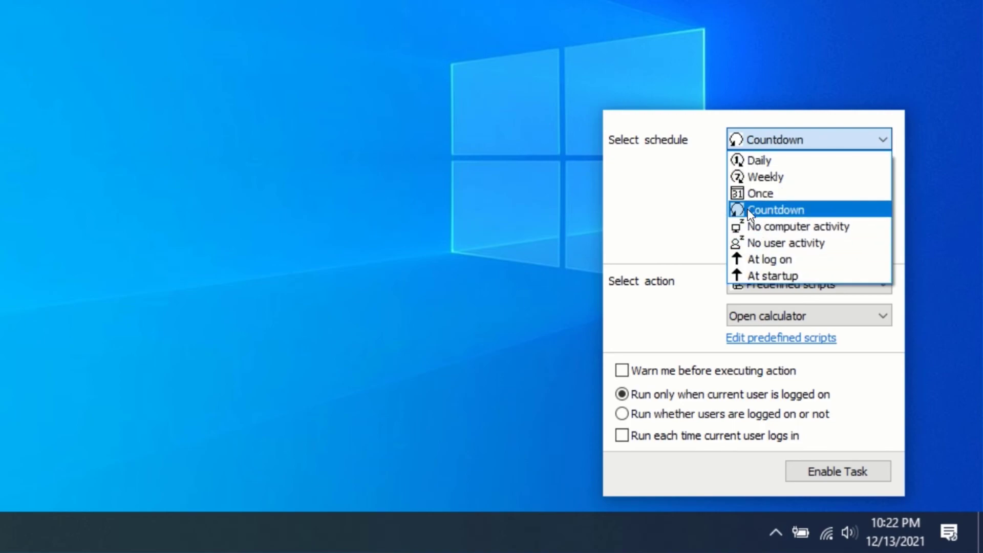
click(757, 161)
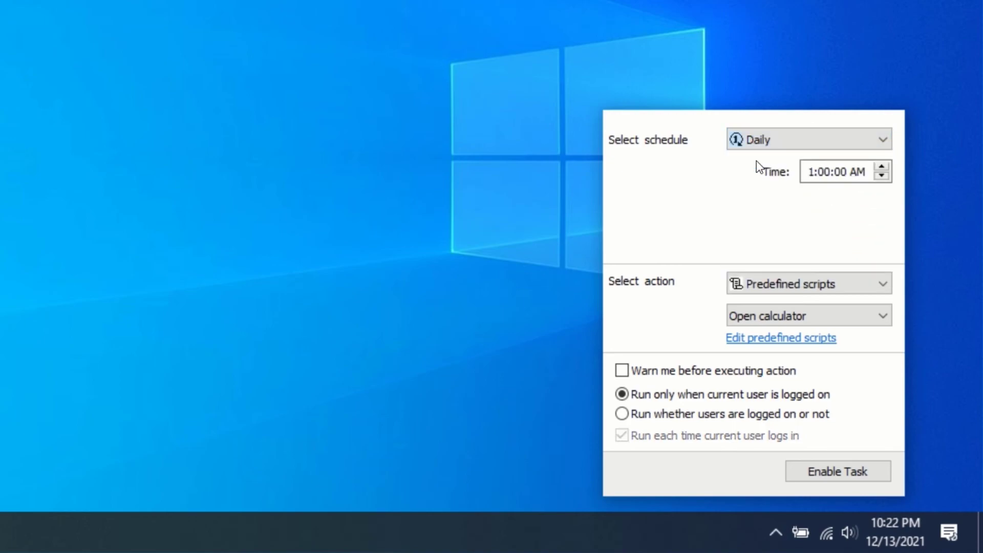
click(806, 172)
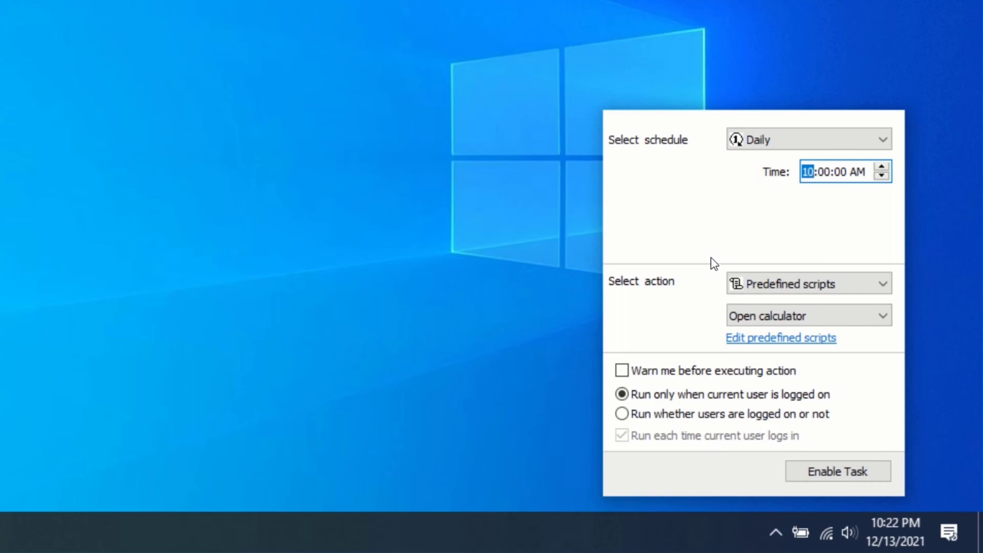
- Make the task a forced Shutdown running whether users are logged on, and enable it
click(795, 285)
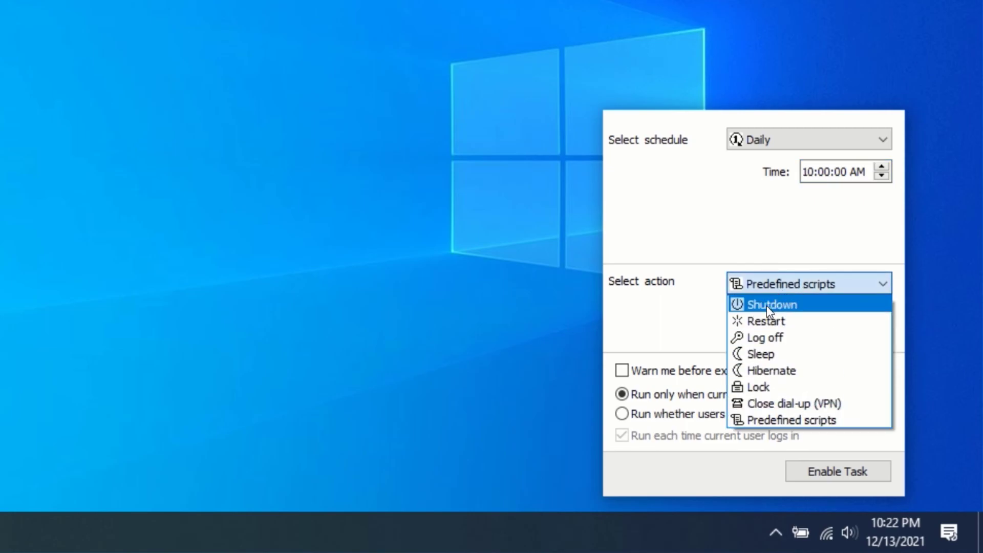
click(786, 305)
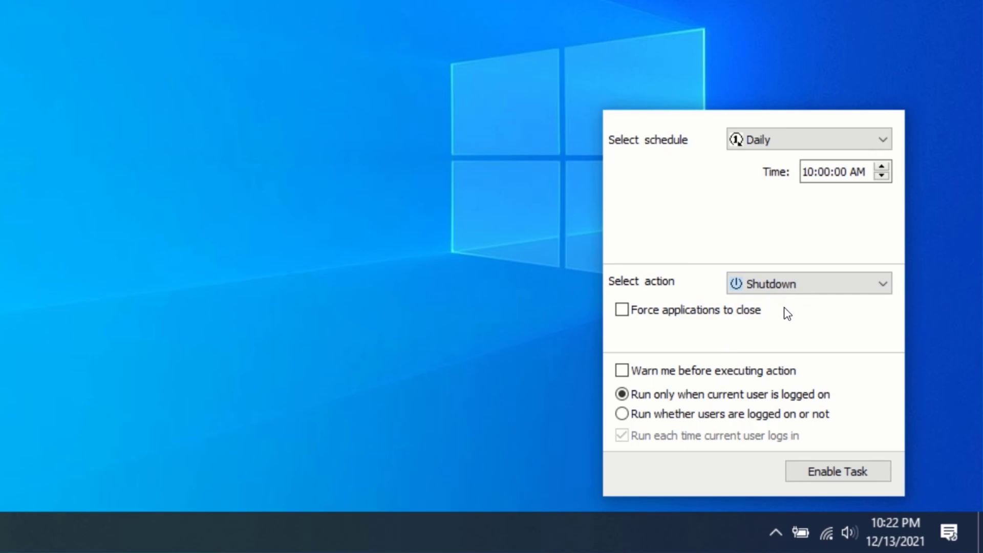
click(621, 310)
click(622, 371)
click(623, 370)
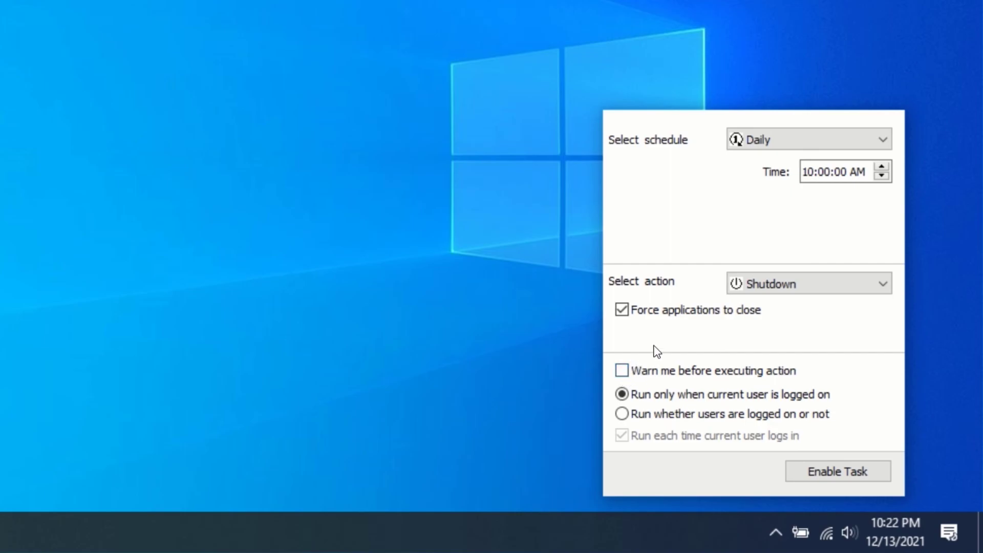
click(631, 414)
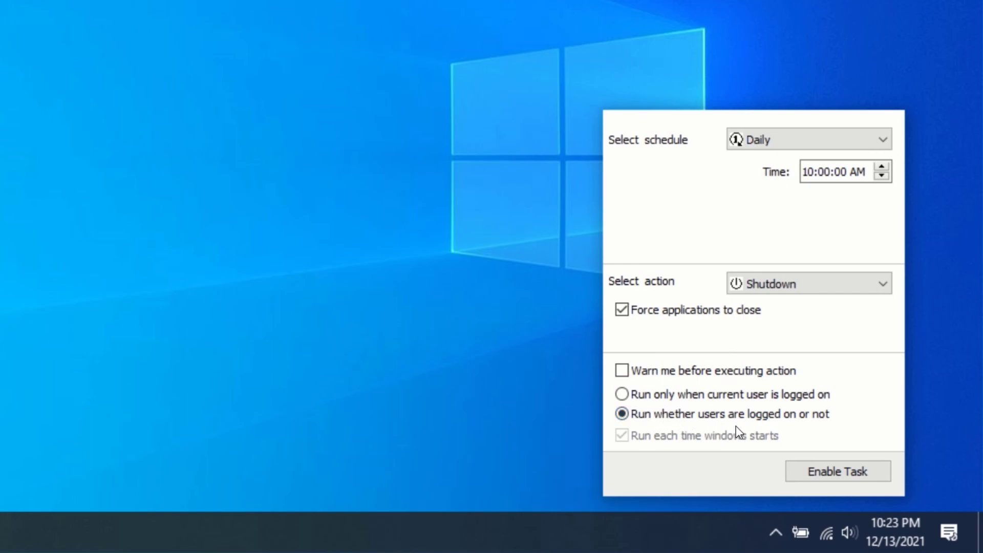
click(832, 470)
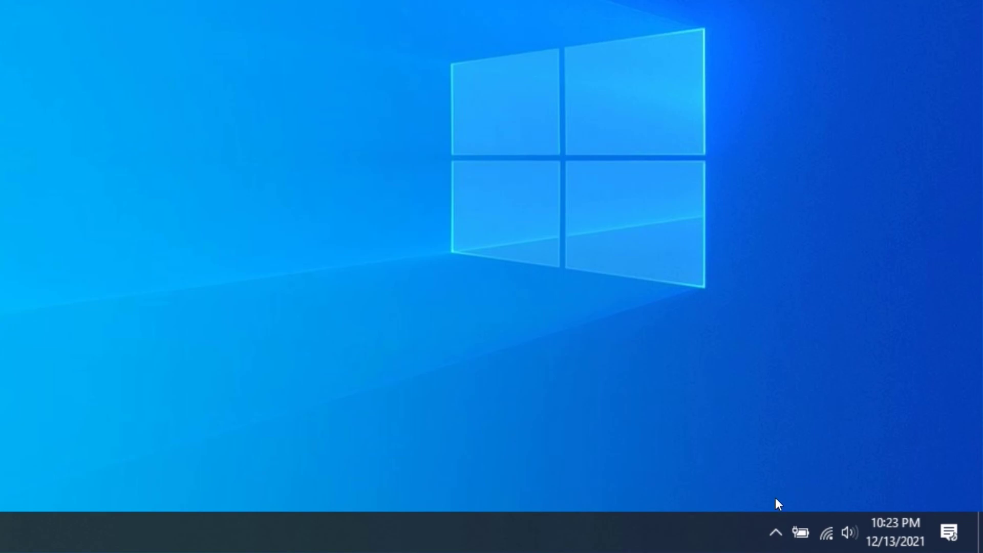
- Disable the daily 10:00 AM shutdown task and display the tray menu's Shutdown timing choices
click(766, 529)
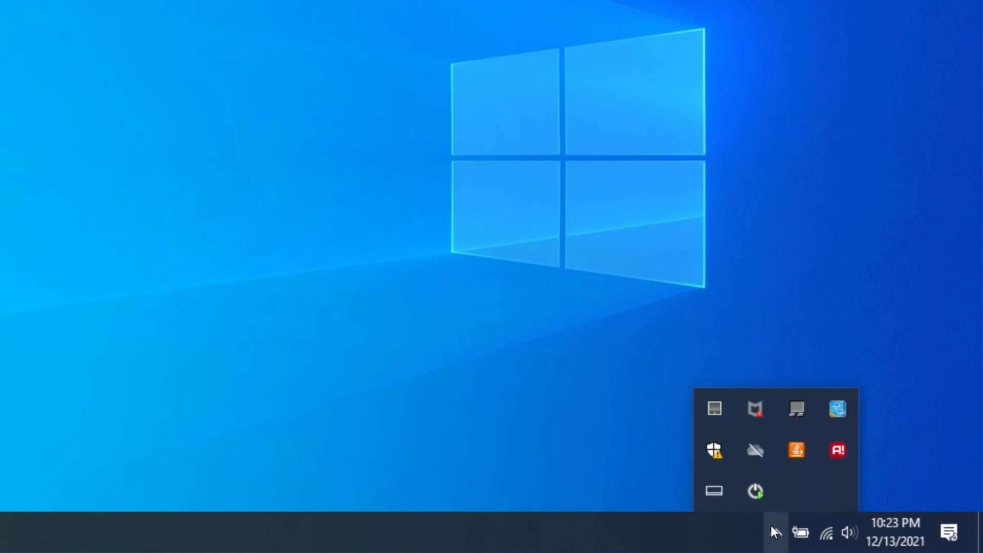
mouse_move(758, 495)
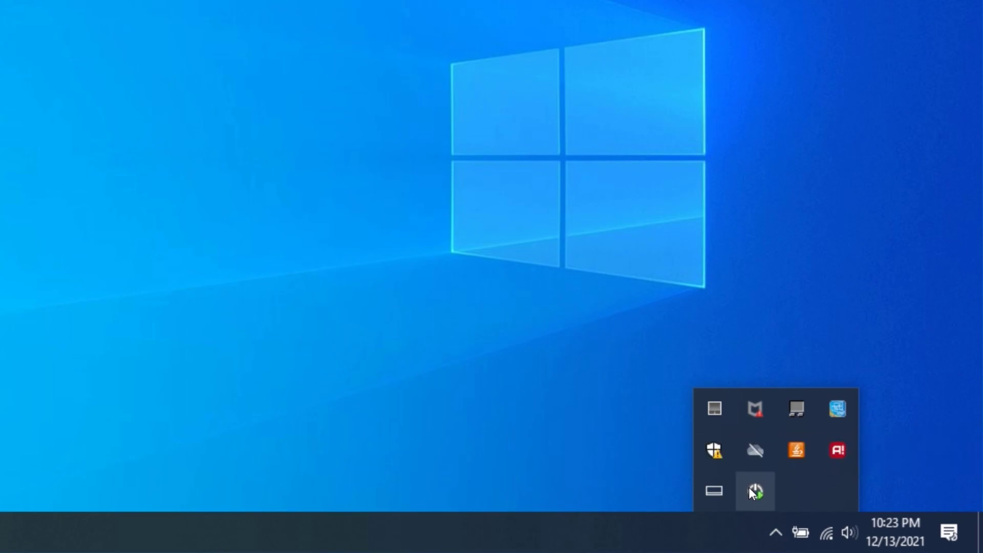
click(749, 489)
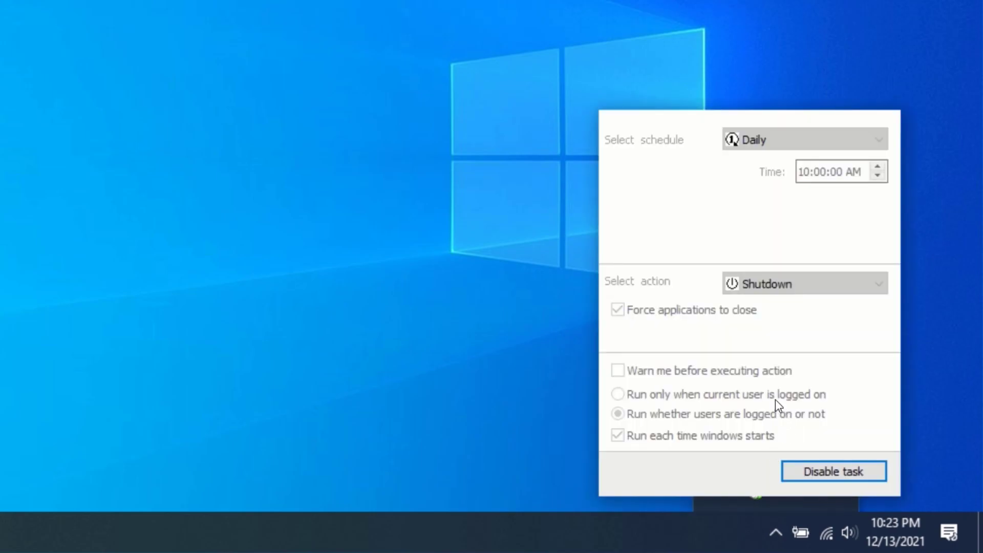
click(826, 472)
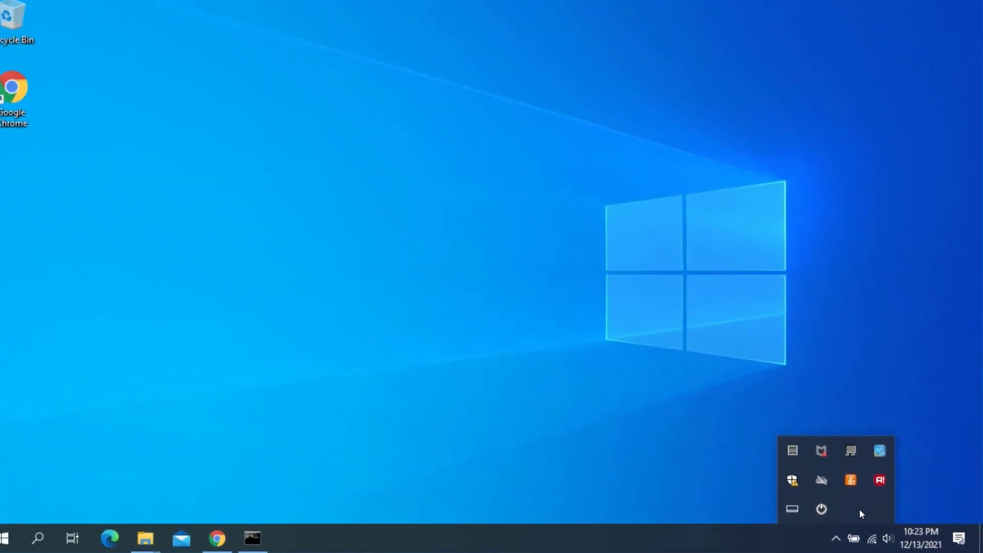
right_click(824, 508)
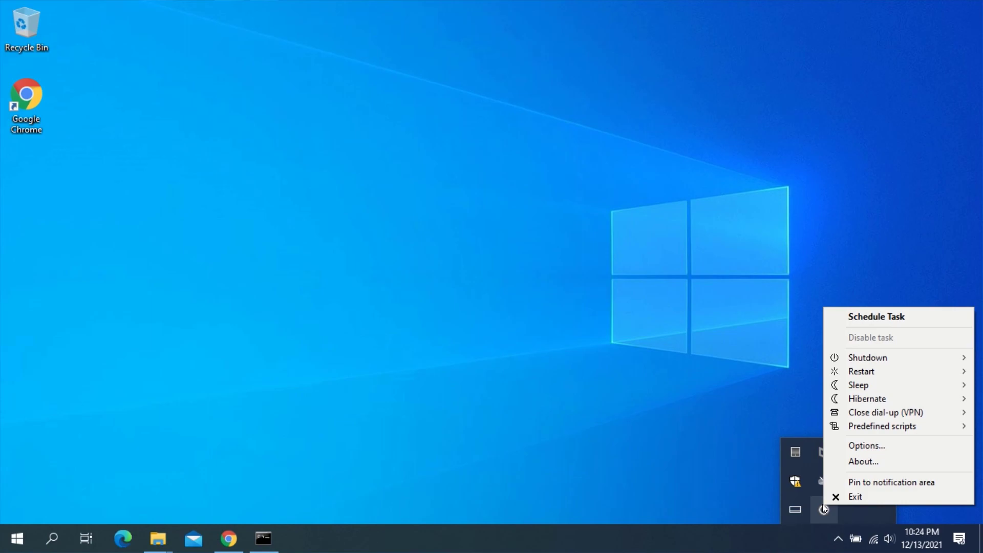
mouse_move(872, 358)
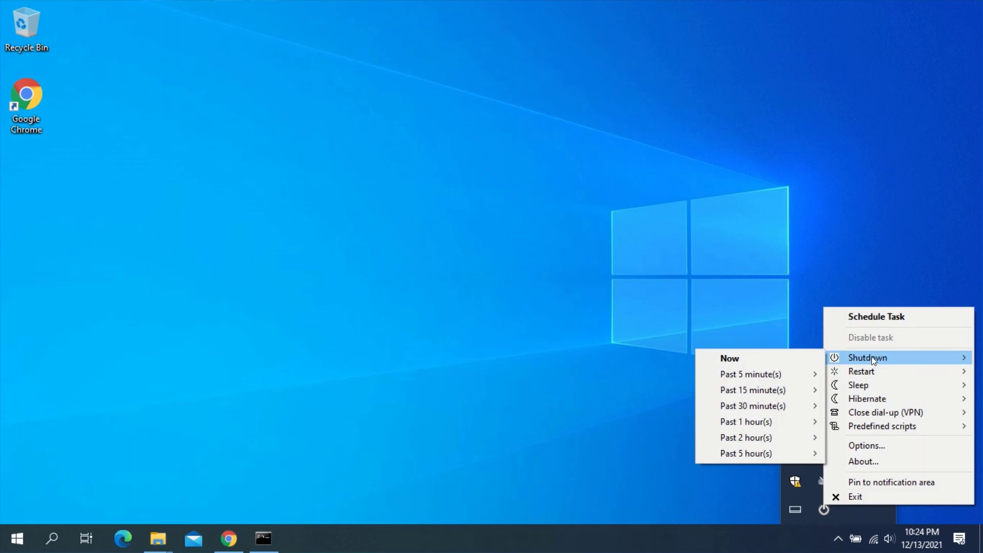